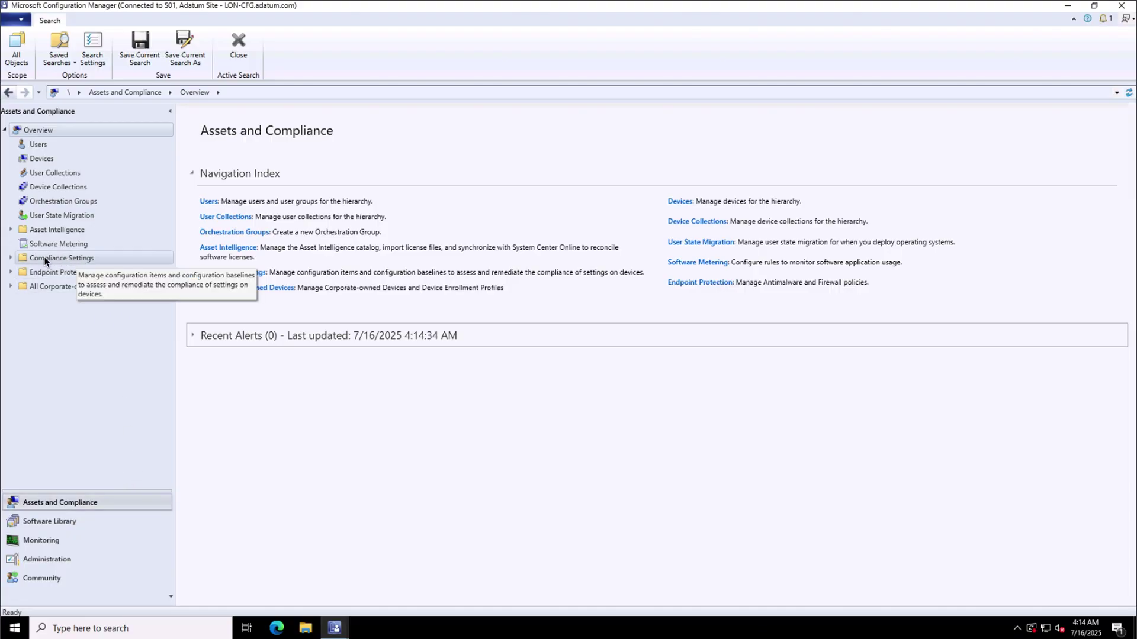
# Go to Compliance Settings > Configuration Items and launch the Create Configuration Item Wizard.
pyautogui.click(11, 258)
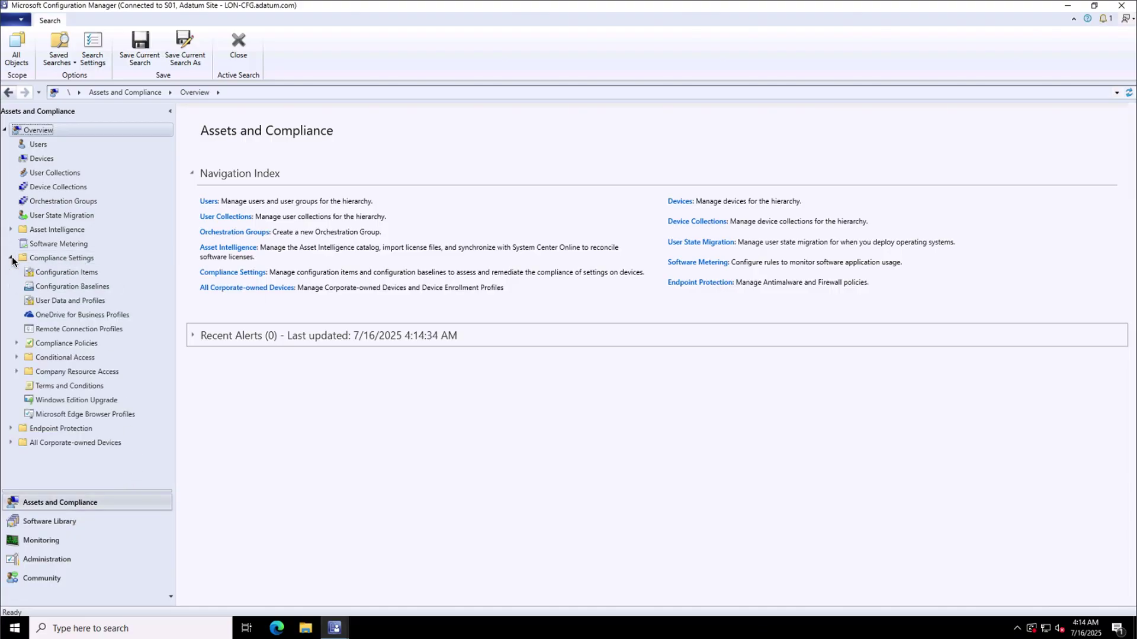
pyautogui.click(108, 261)
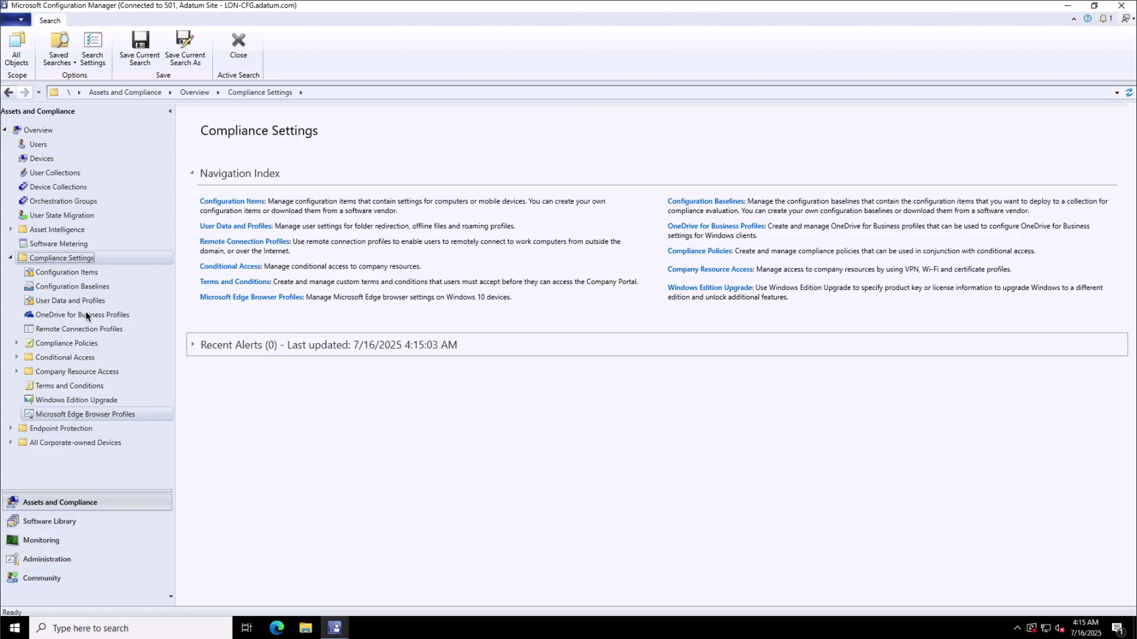
pyautogui.click(115, 272)
pyautogui.rightClick(115, 277)
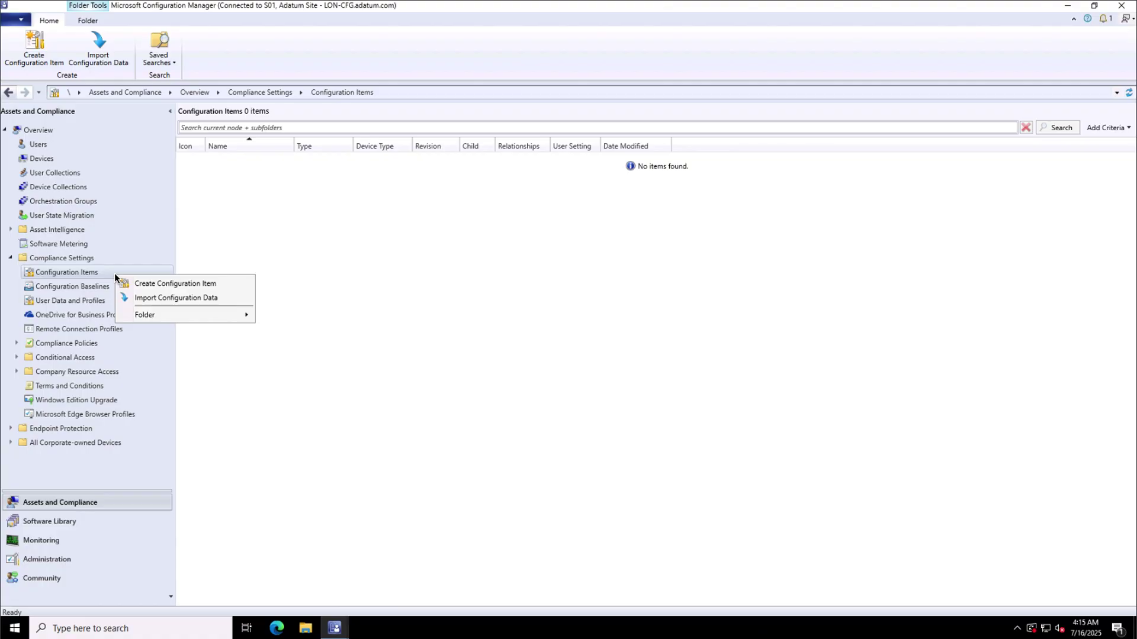
pyautogui.click(188, 285)
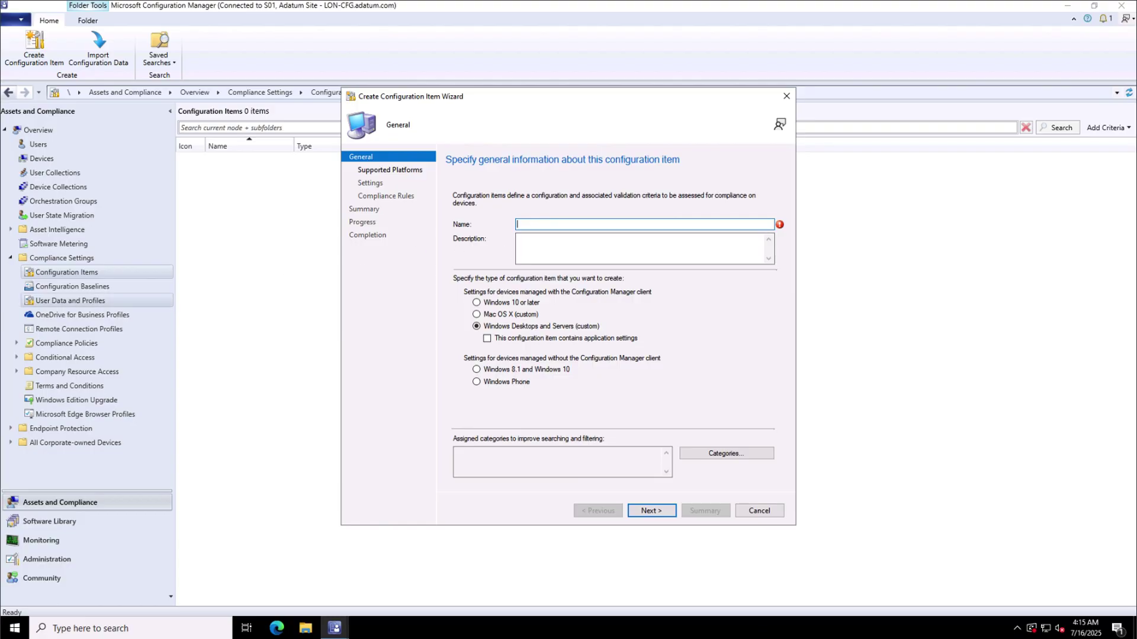
# Name the item 'Validate Remote Desktop is Enabled', assign the Client category, and advance to Settings.
pyautogui.write('Validate Remote Desktop is Enabled')
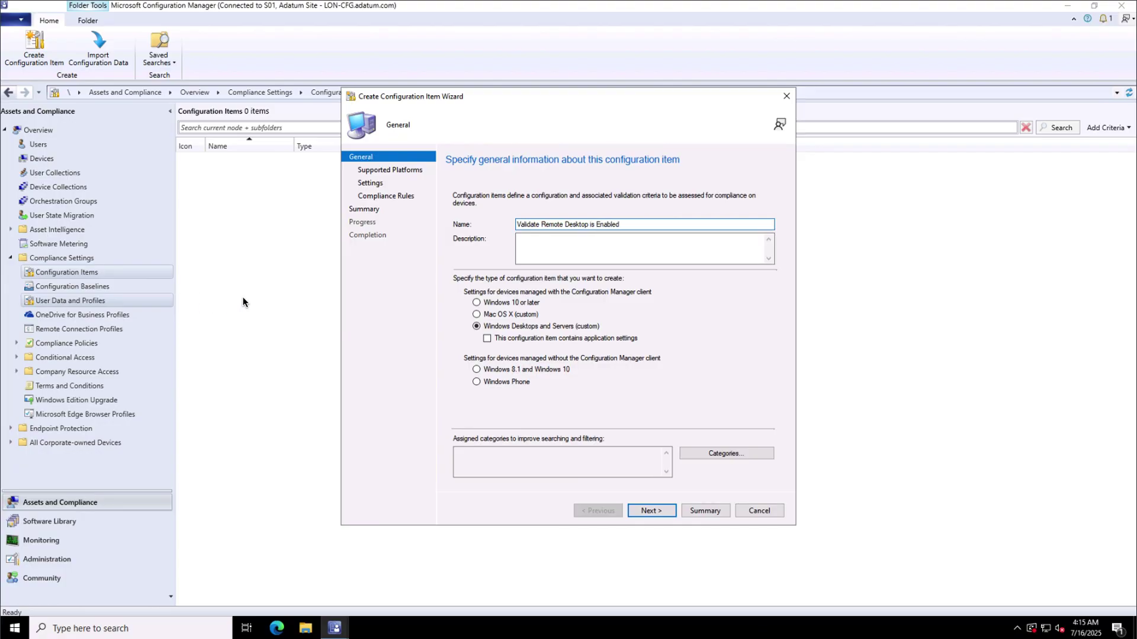
pyautogui.click(737, 456)
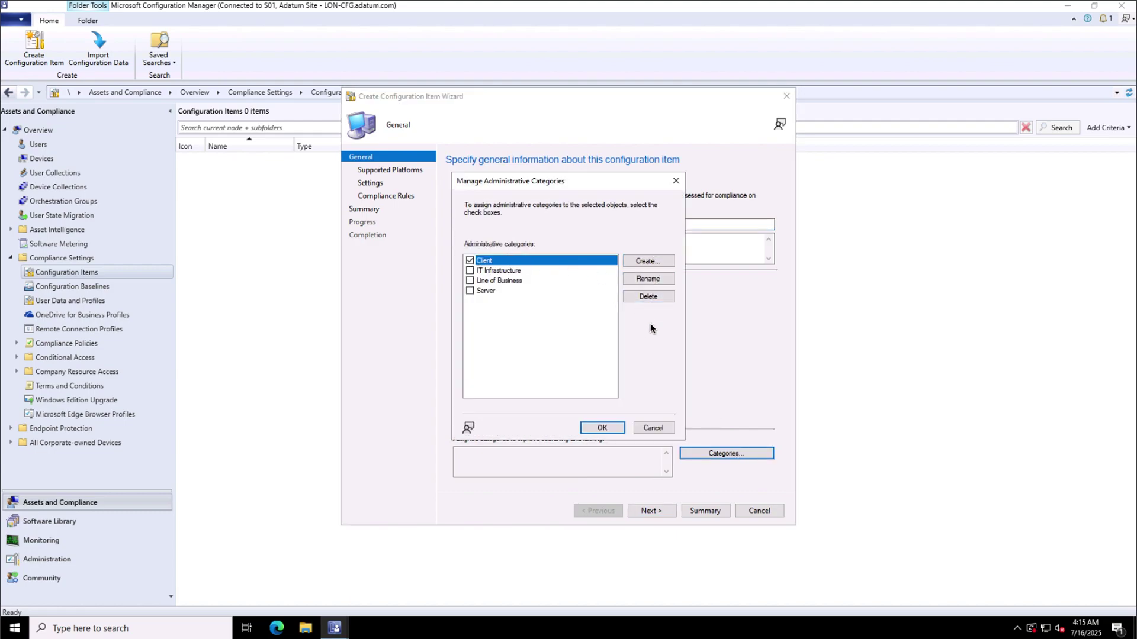
pyautogui.click(601, 423)
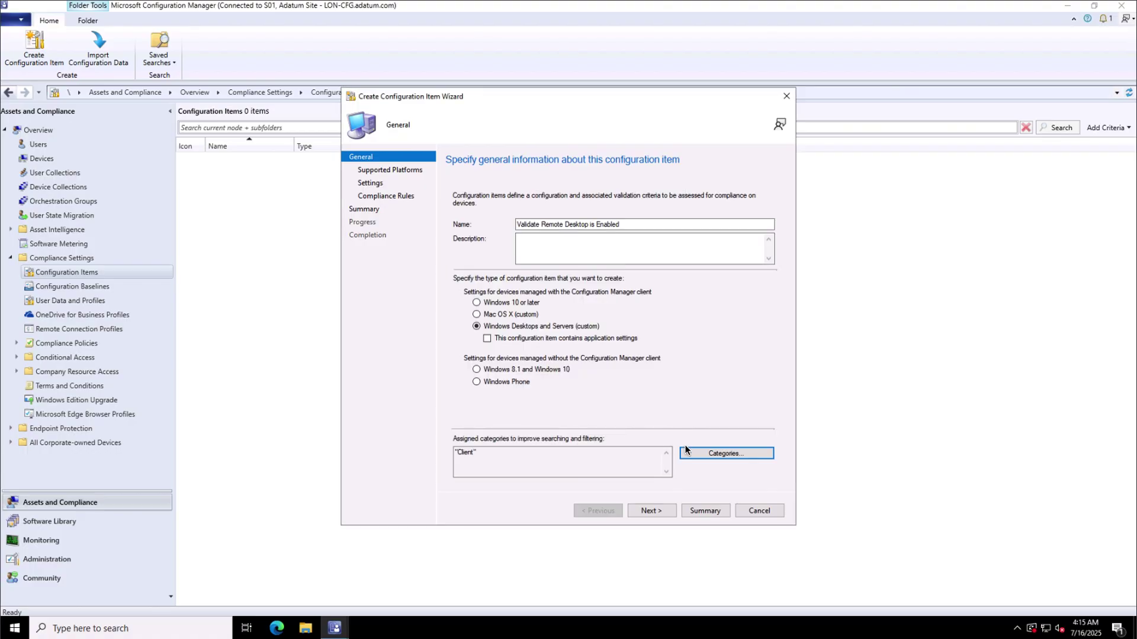
pyautogui.click(654, 513)
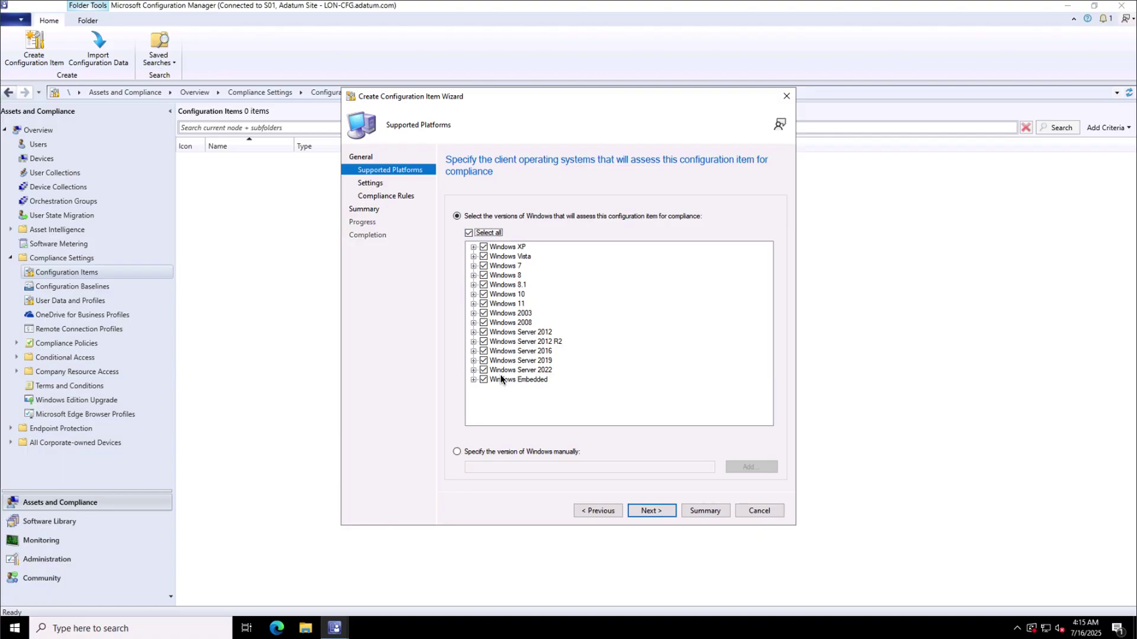
pyautogui.click(652, 511)
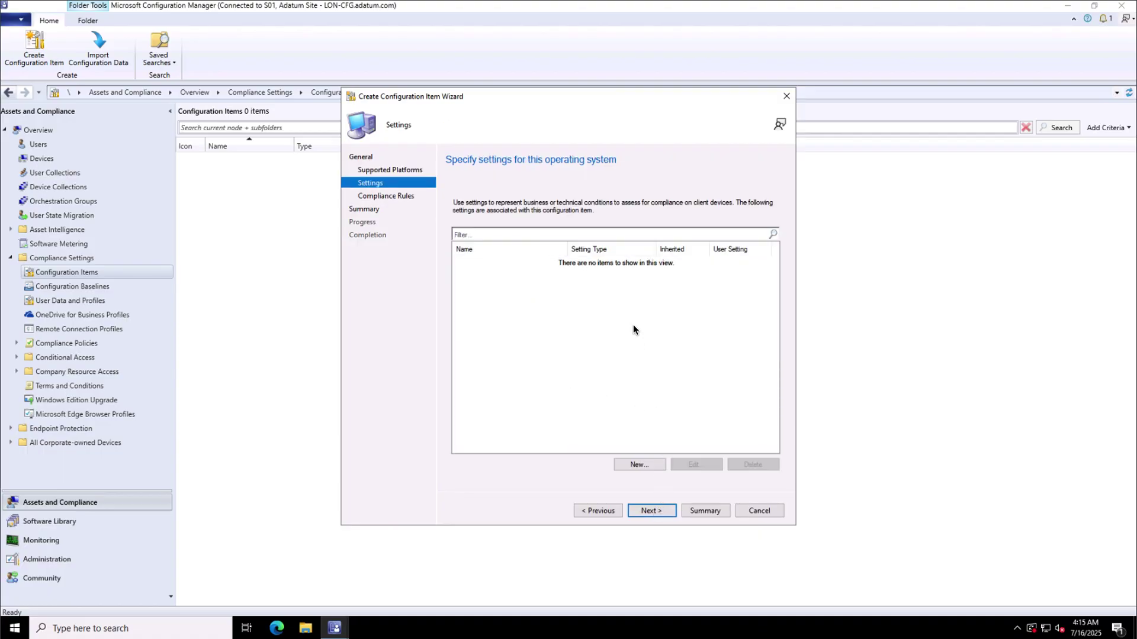
pyautogui.click(635, 465)
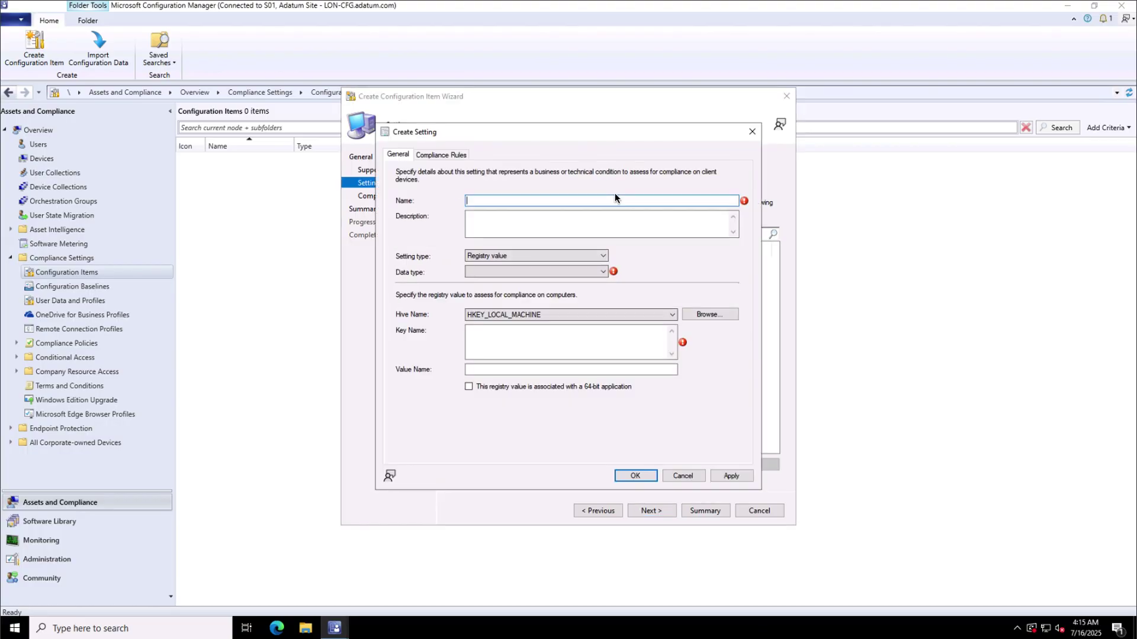
# Browse lon-dc1's registry to HKLM\SYSTEM\CurrentControlSet\Control\Terminal Server and pick fDenyTSConnections.
pyautogui.click(709, 314)
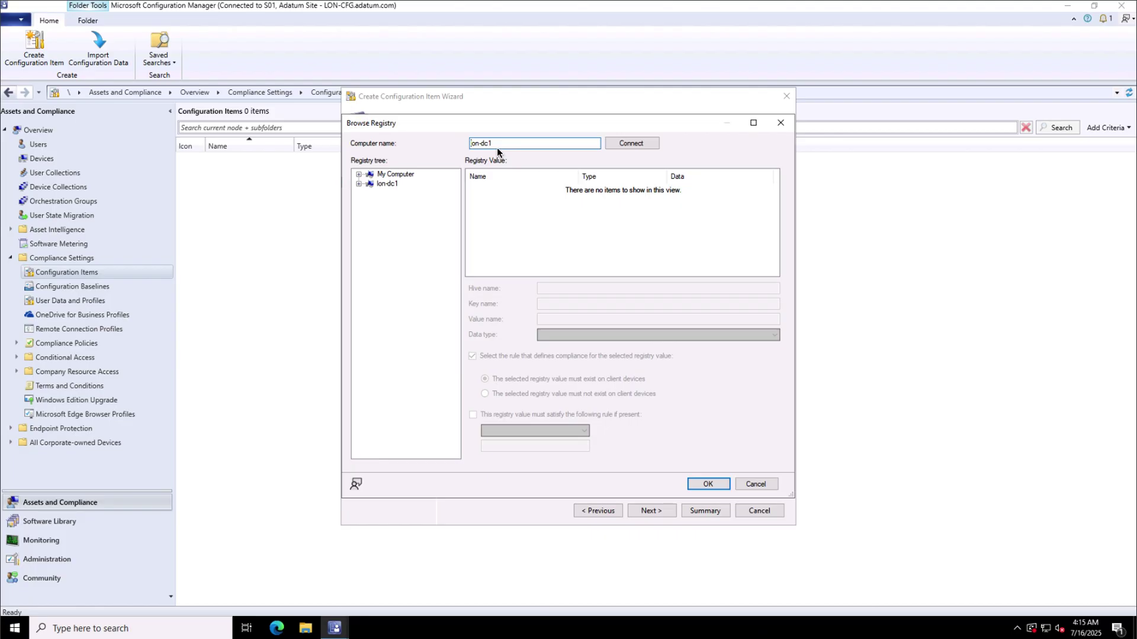
pyautogui.click(359, 184)
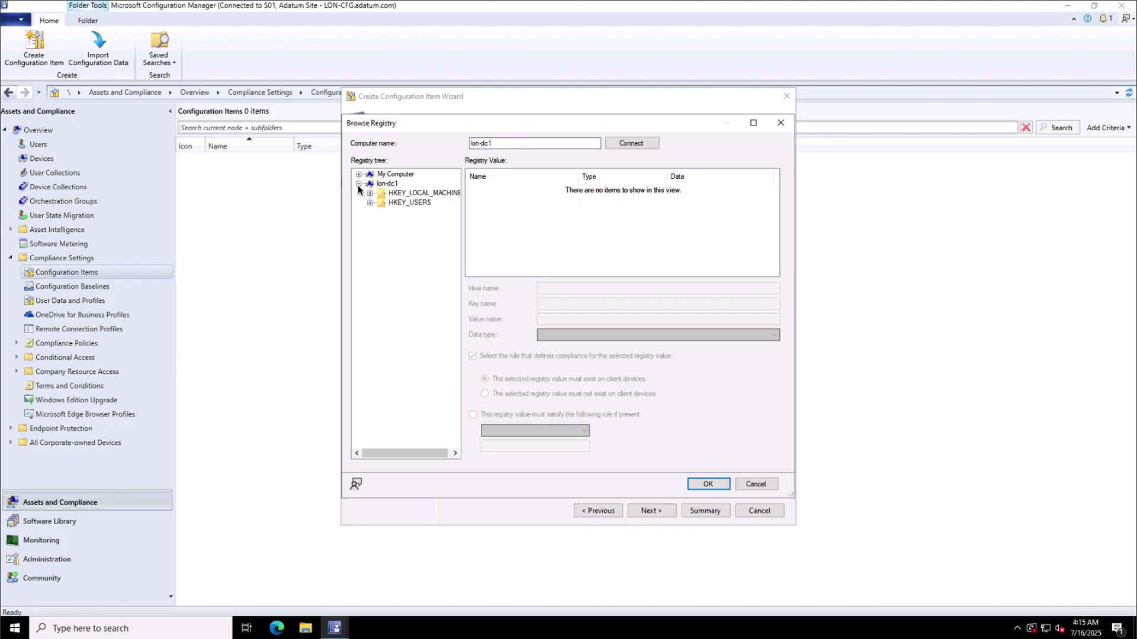
pyautogui.click(413, 194)
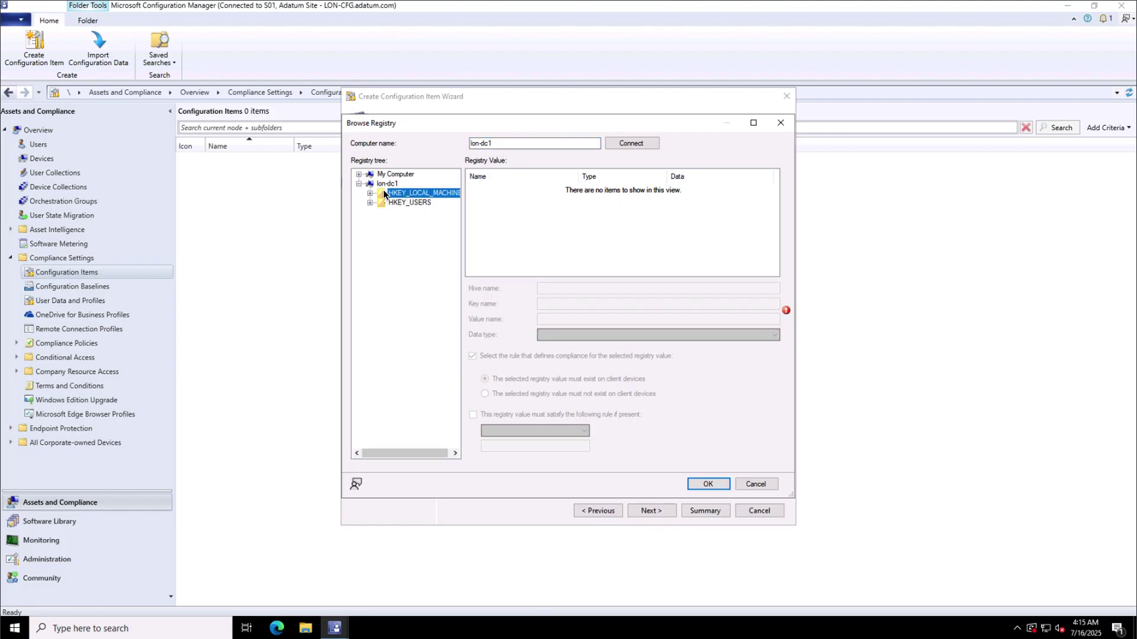
pyautogui.click(370, 193)
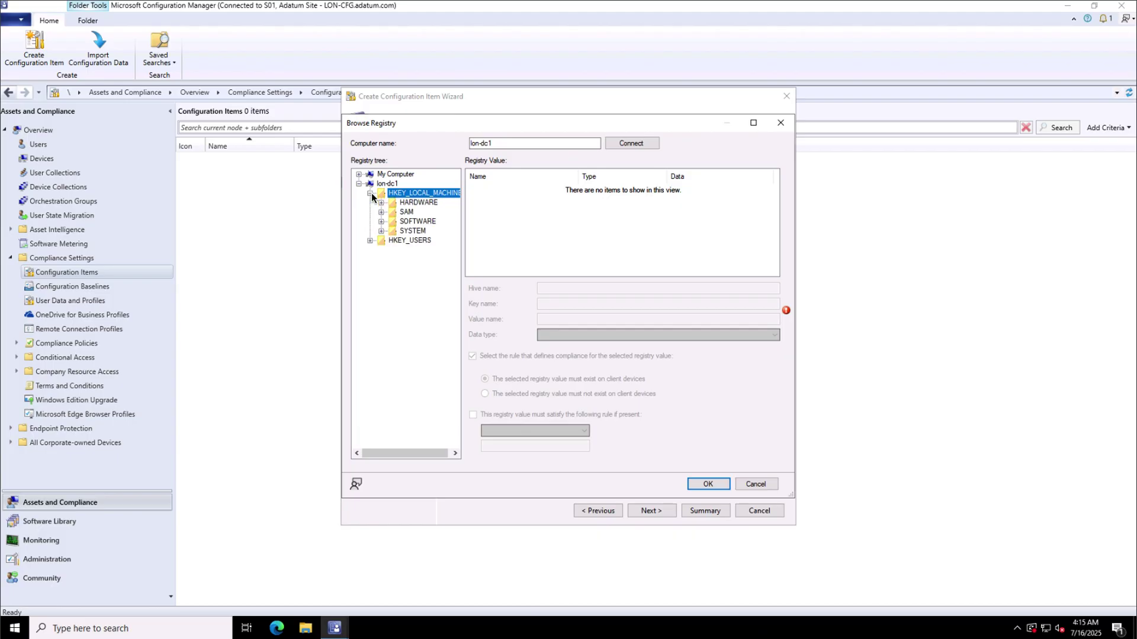
pyautogui.click(408, 232)
pyautogui.click(382, 232)
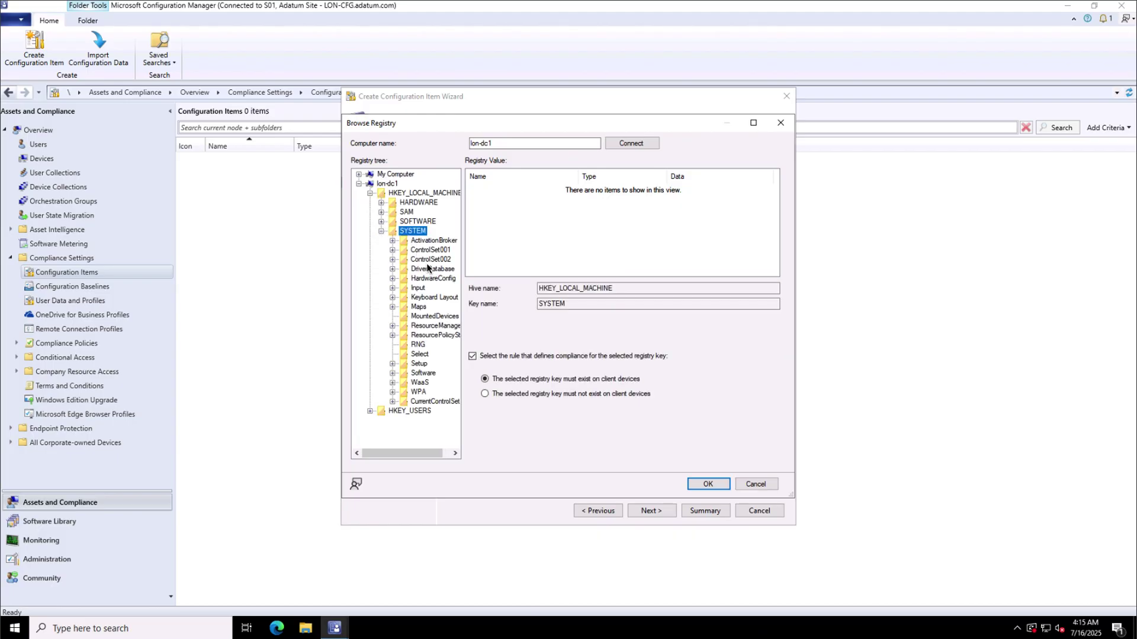
pyautogui.click(426, 401)
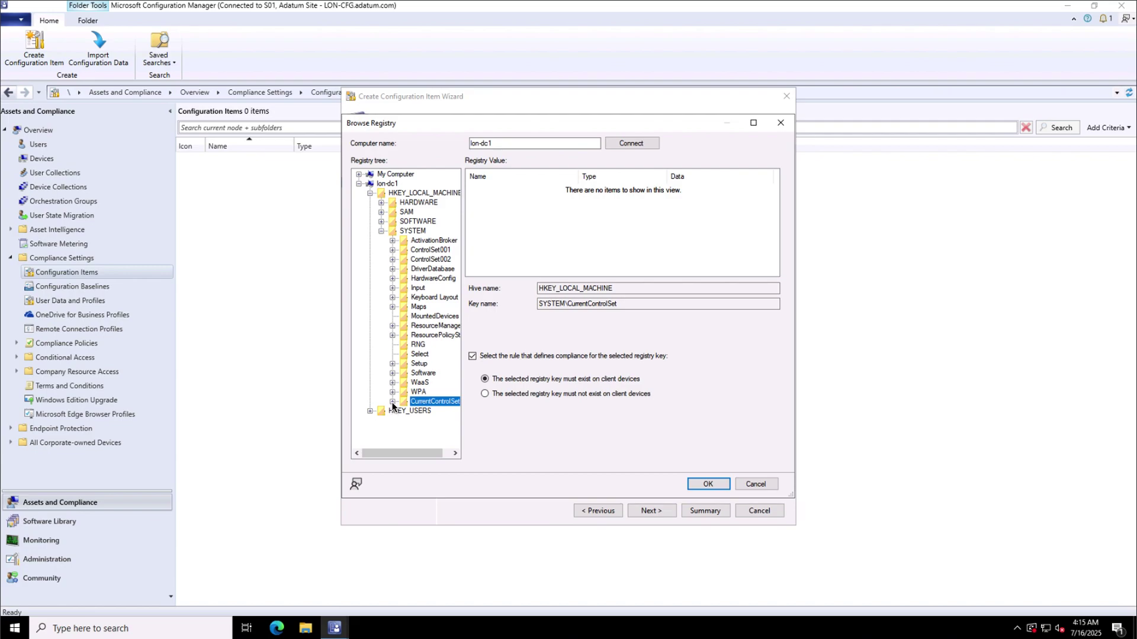
pyautogui.doubleClick(418, 404)
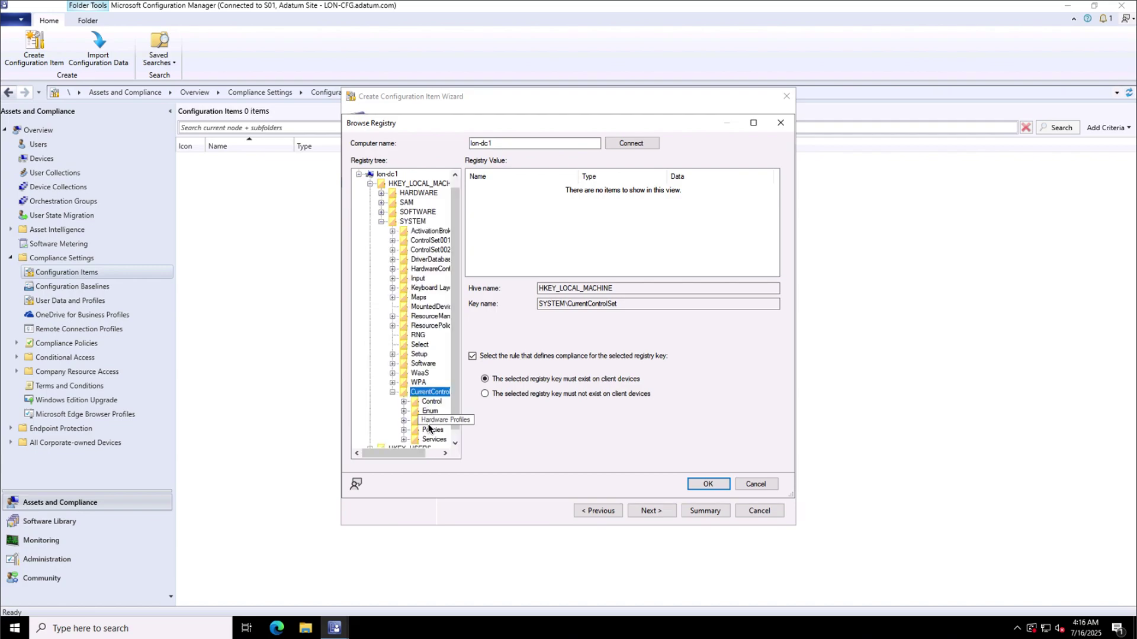
pyautogui.click(431, 403)
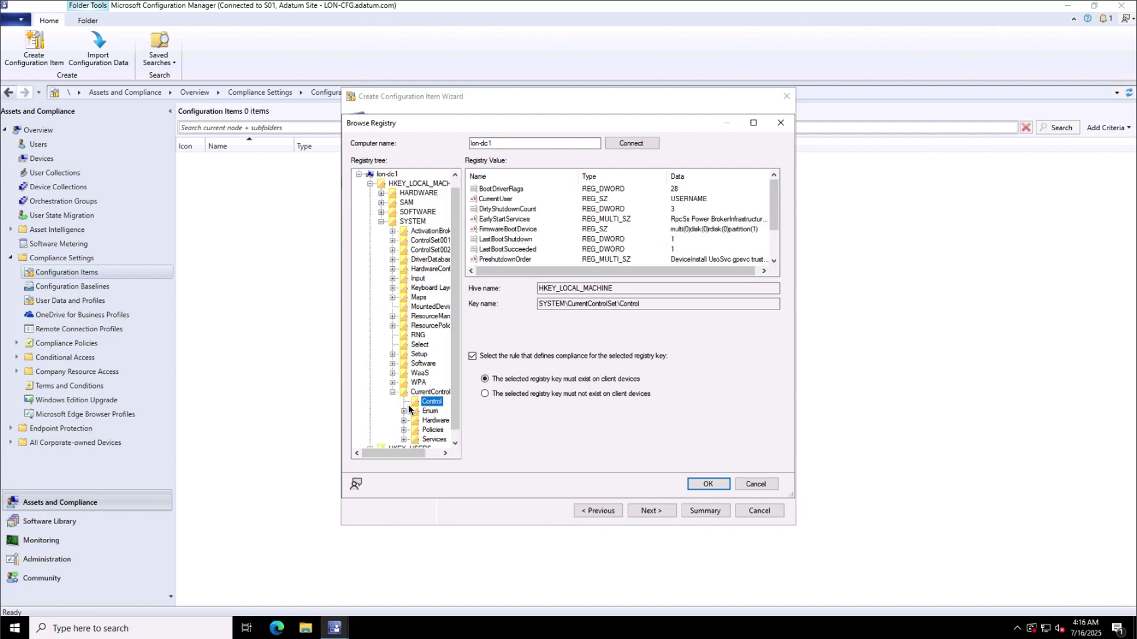
pyautogui.click(404, 402)
pyautogui.click(445, 454)
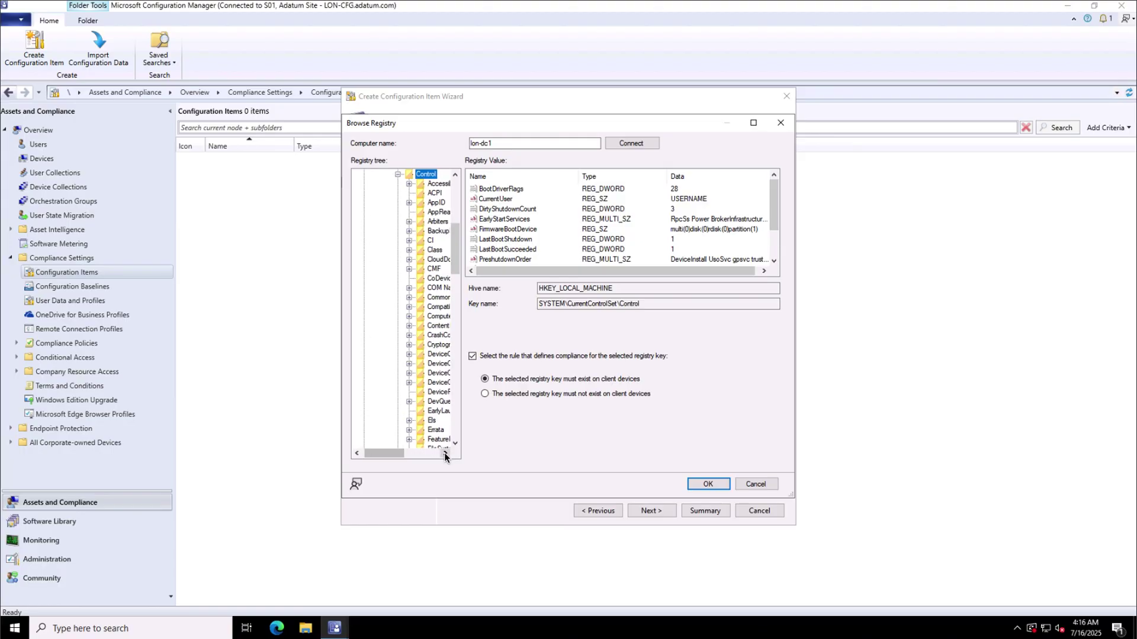
pyautogui.scroll(-15, 411, 385)
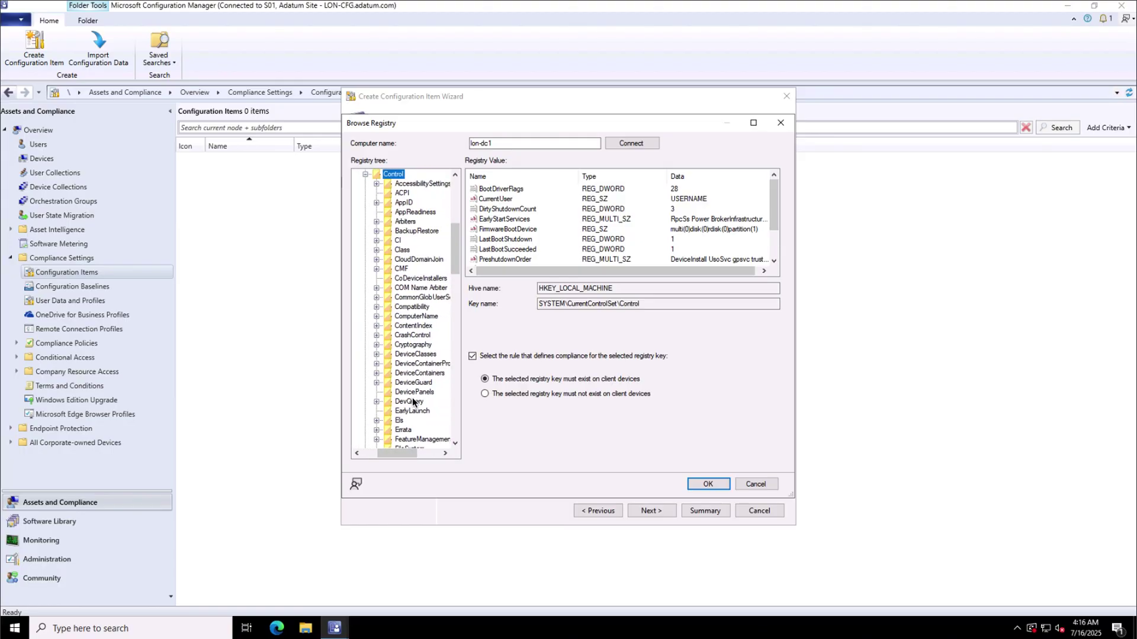
pyautogui.scroll(-10, 411, 385)
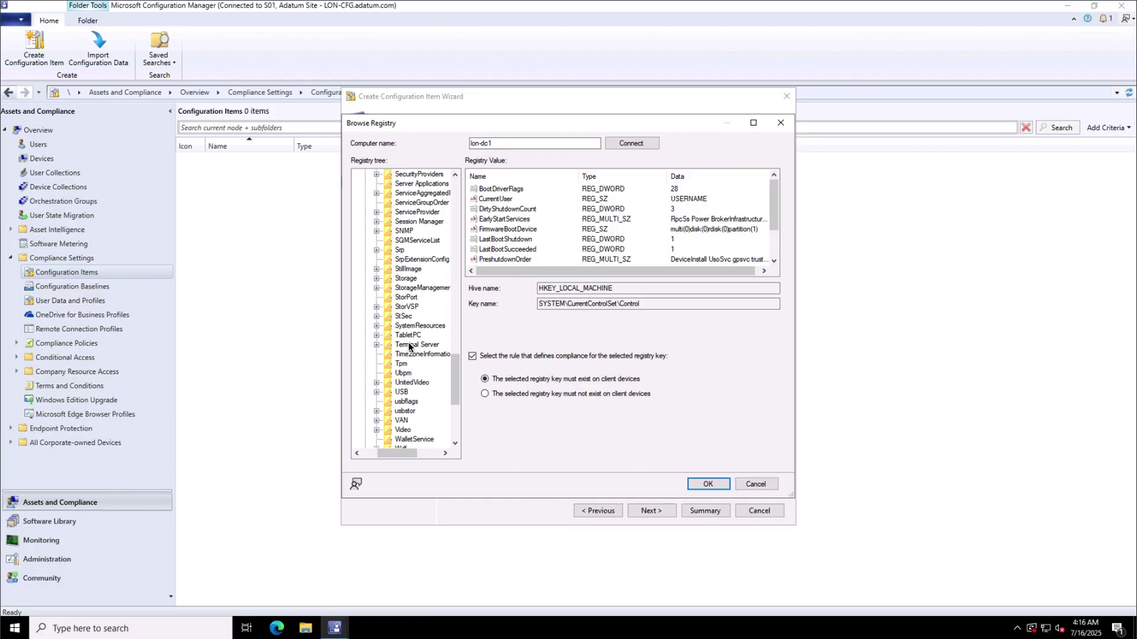
pyautogui.click(409, 345)
pyautogui.click(377, 345)
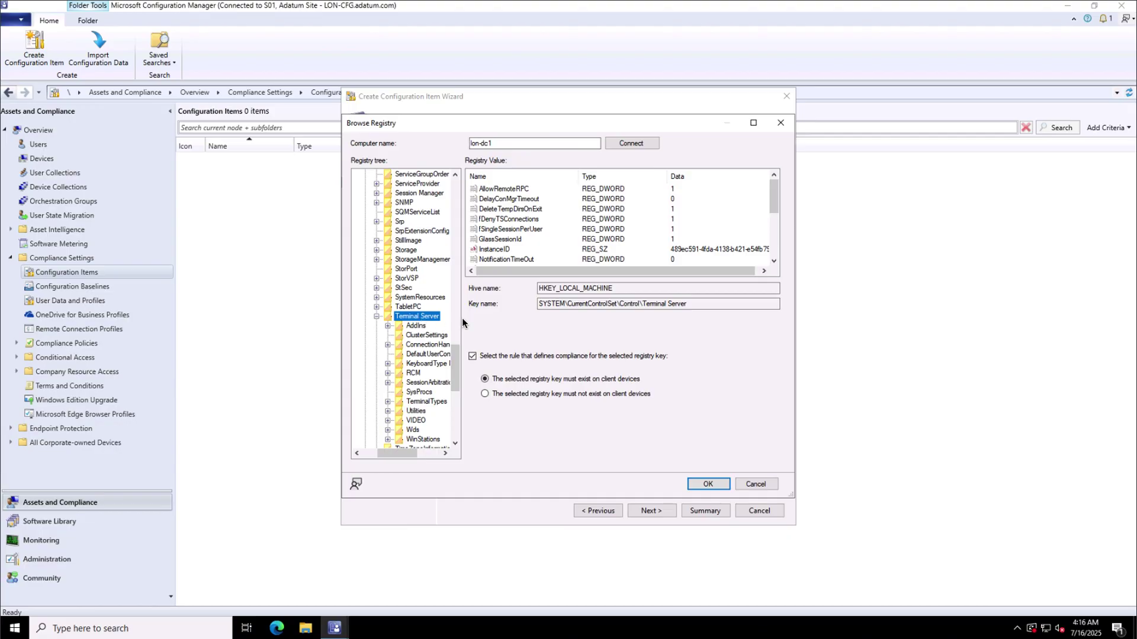
pyautogui.click(525, 221)
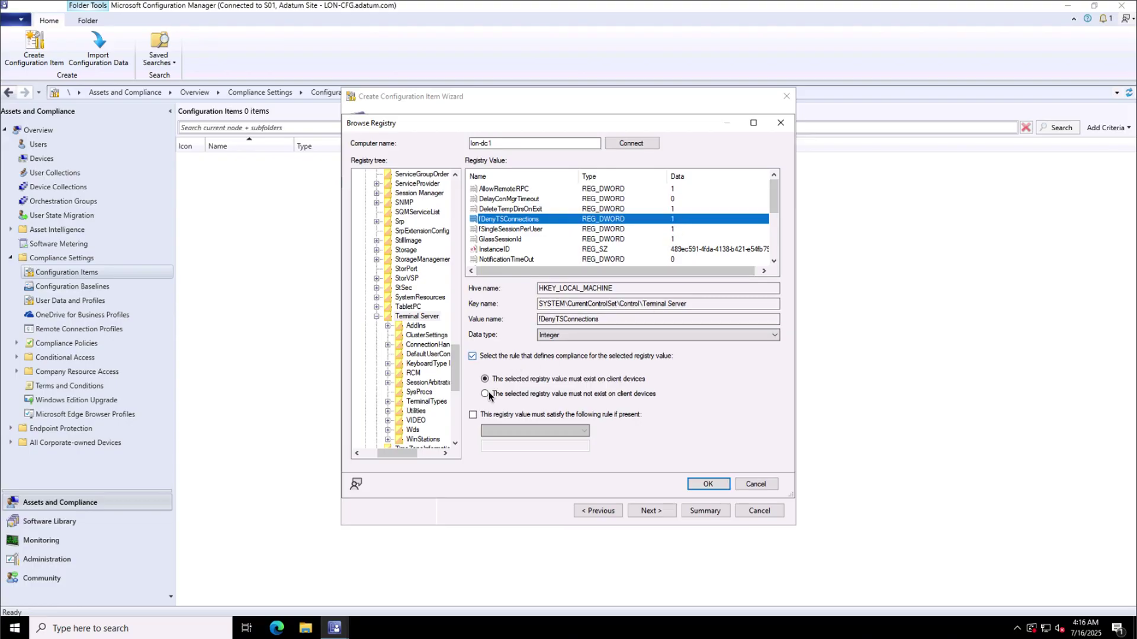
# Require fDenyTSConnections to satisfy the rule Equals 0 and confirm the setting.
pyautogui.click(473, 415)
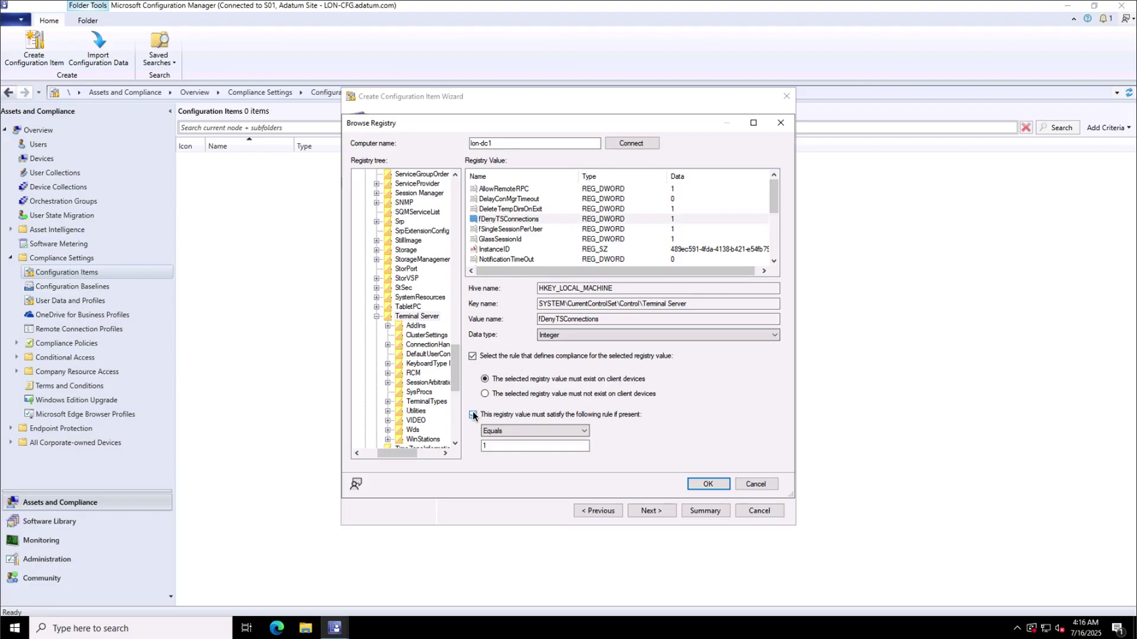
pyautogui.click(527, 431)
pyautogui.click(527, 431)
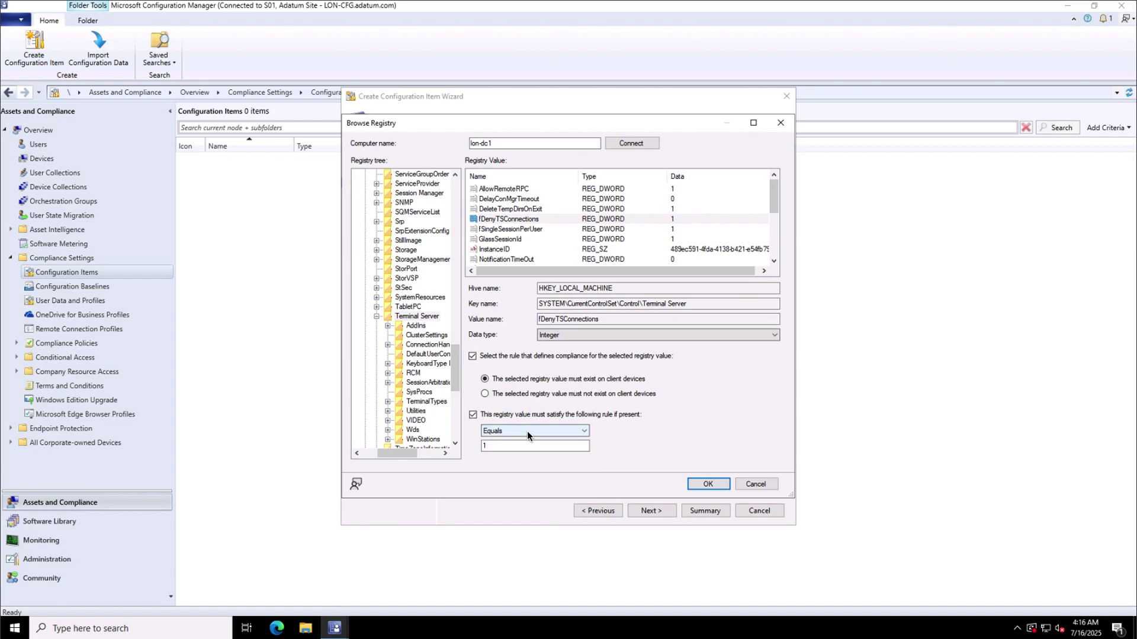
pyautogui.click(524, 449)
pyautogui.press('BackSpace')
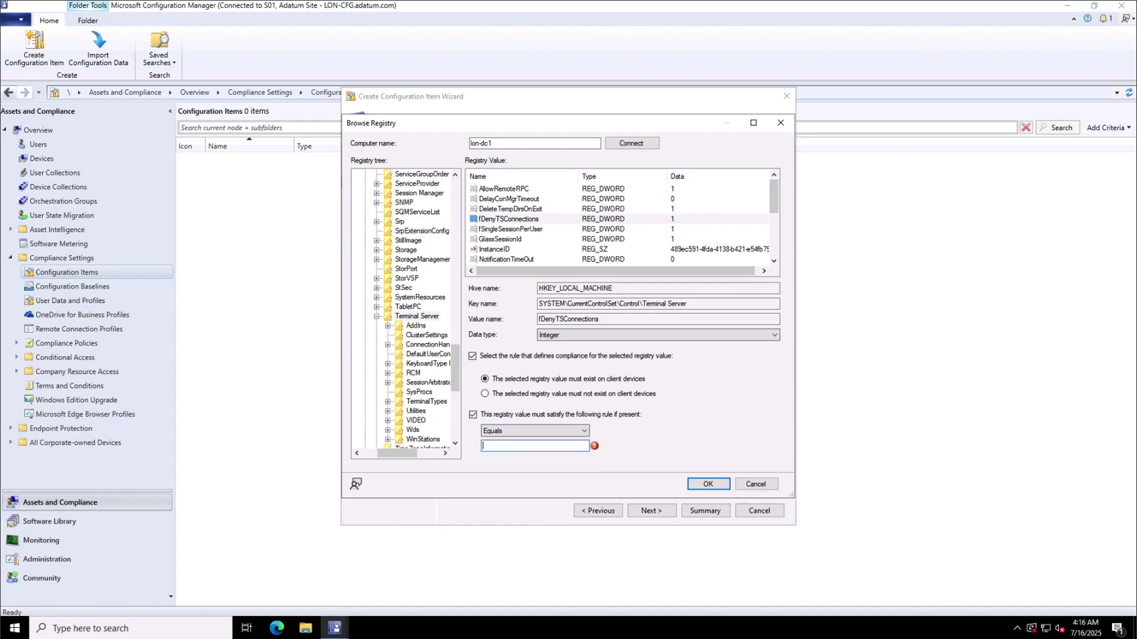
pyautogui.write('0')
pyautogui.click(709, 488)
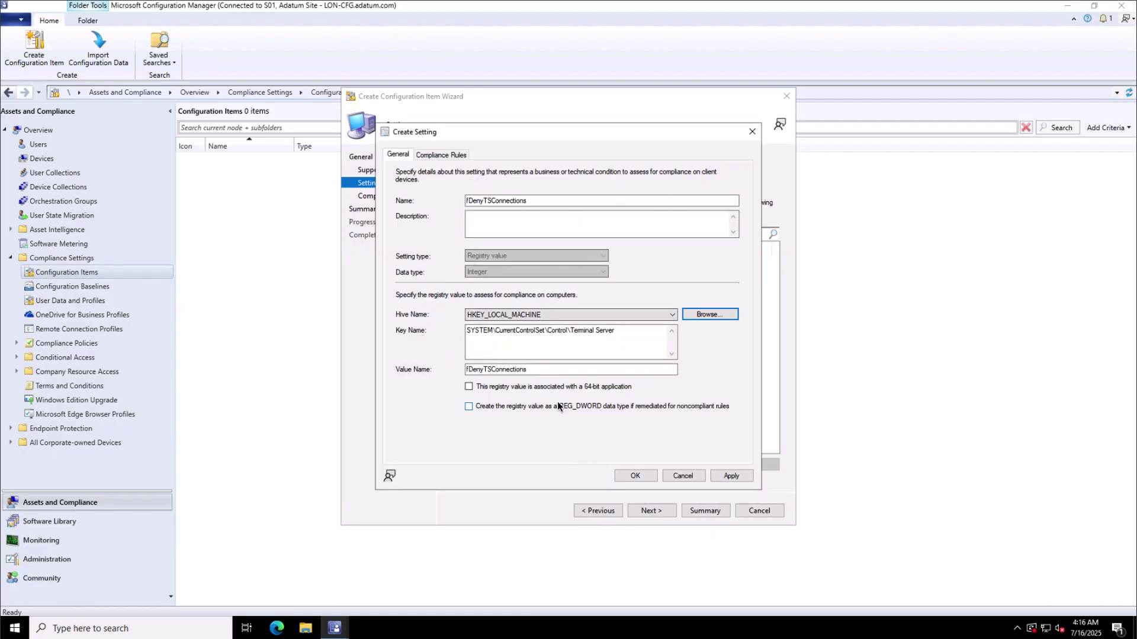
# Enable remediation on the fDenyTSConnections Equals 0 rule and save the setting into the item.
pyautogui.click(433, 157)
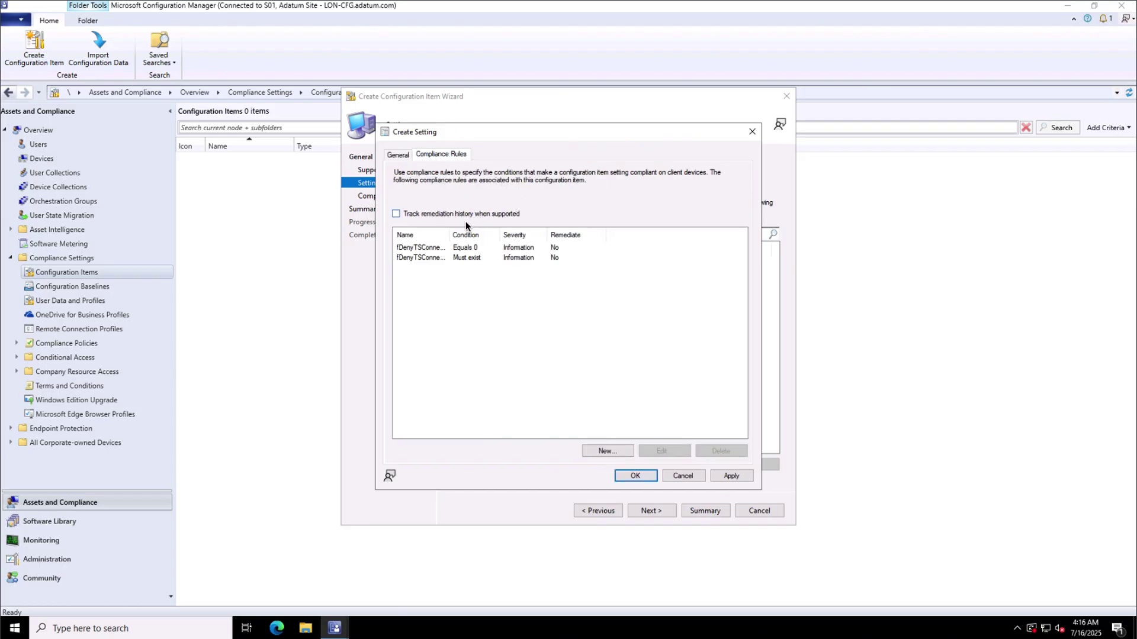
pyautogui.click(441, 247)
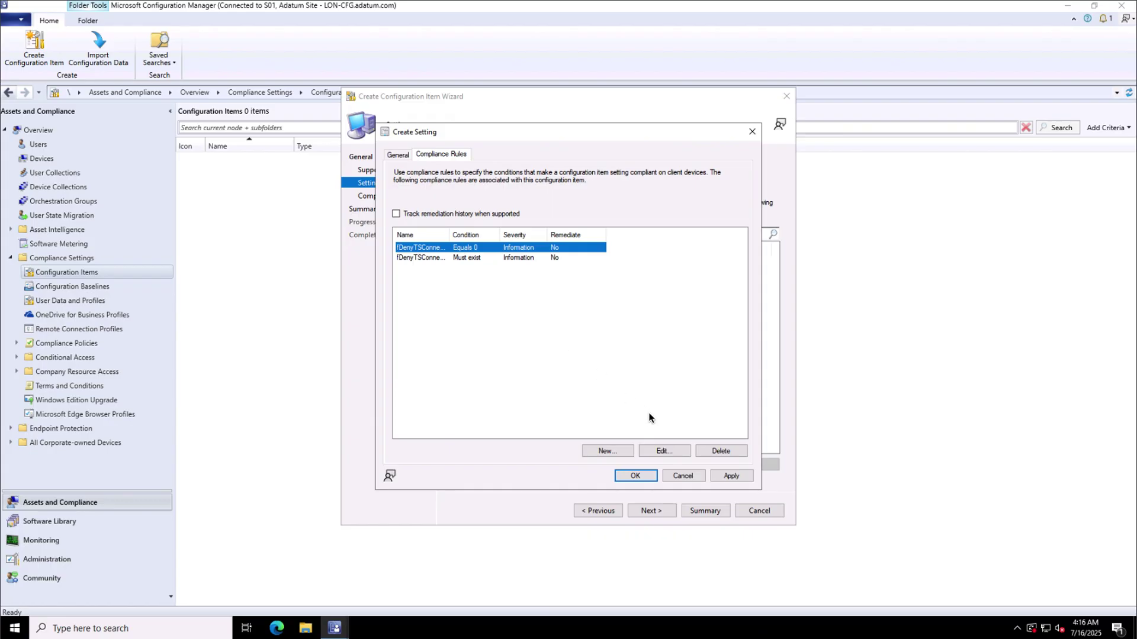
pyautogui.click(663, 450)
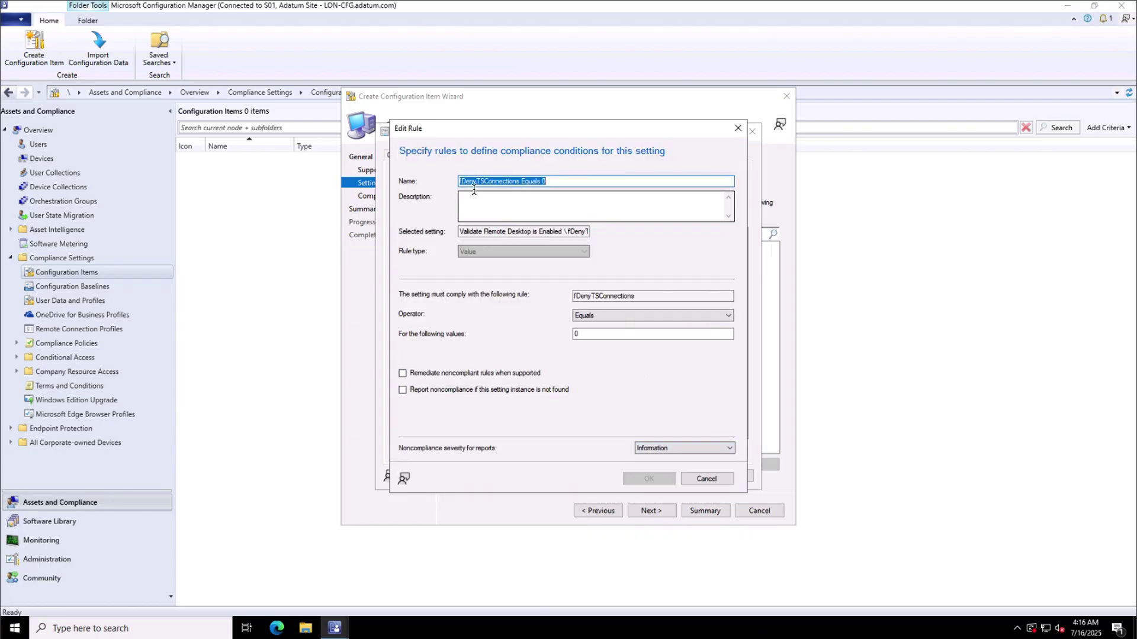
pyautogui.click(493, 373)
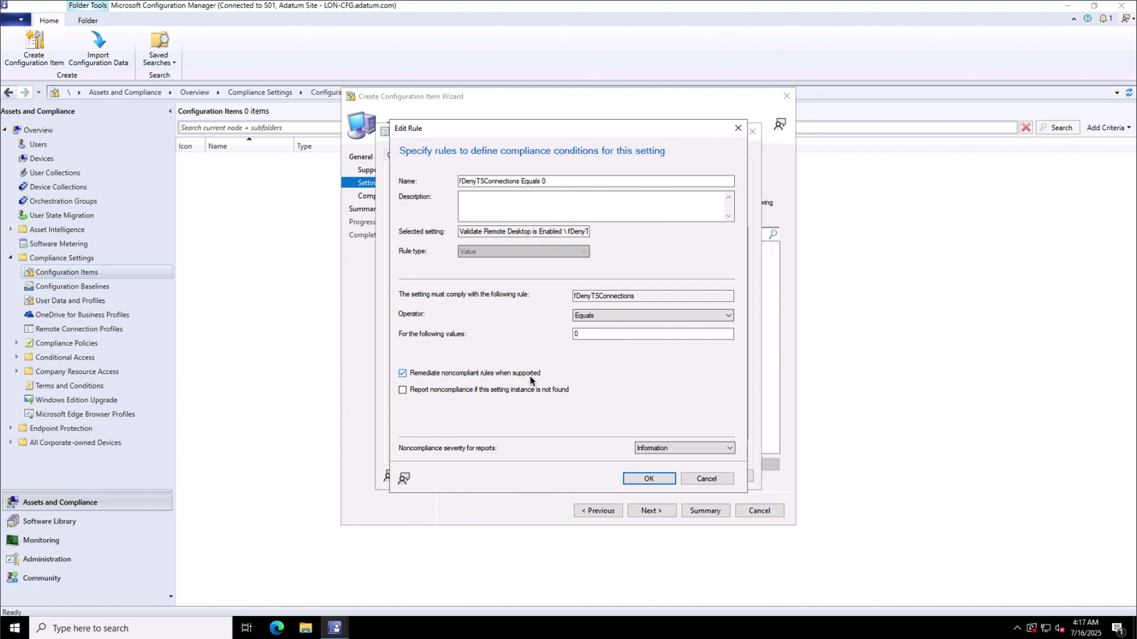
pyautogui.click(649, 478)
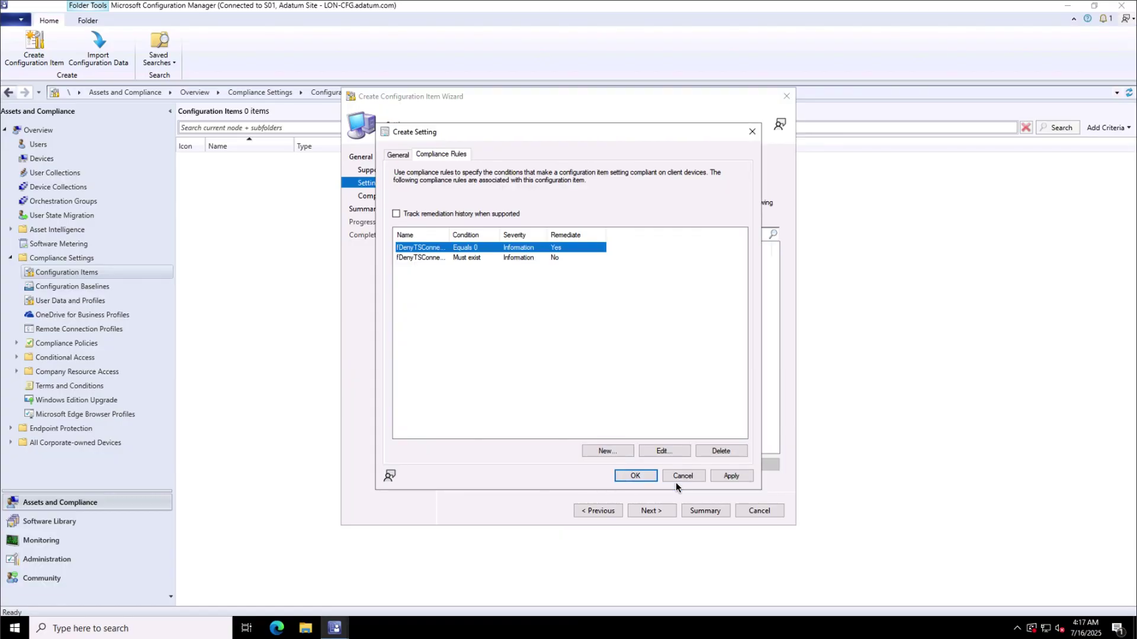
pyautogui.click(635, 476)
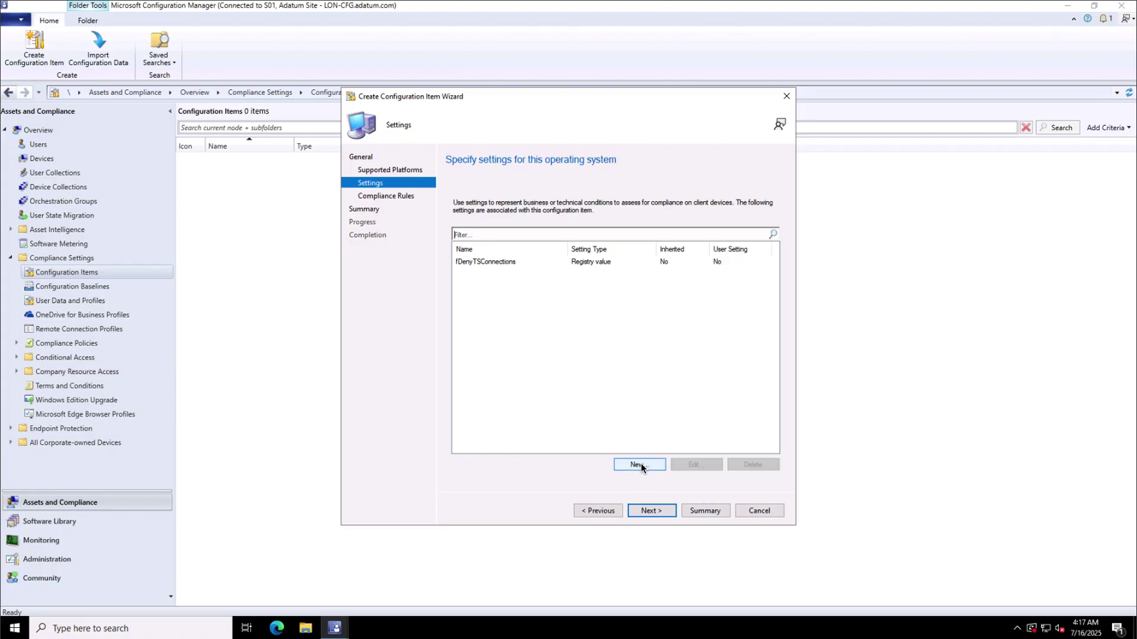
pyautogui.click(640, 463)
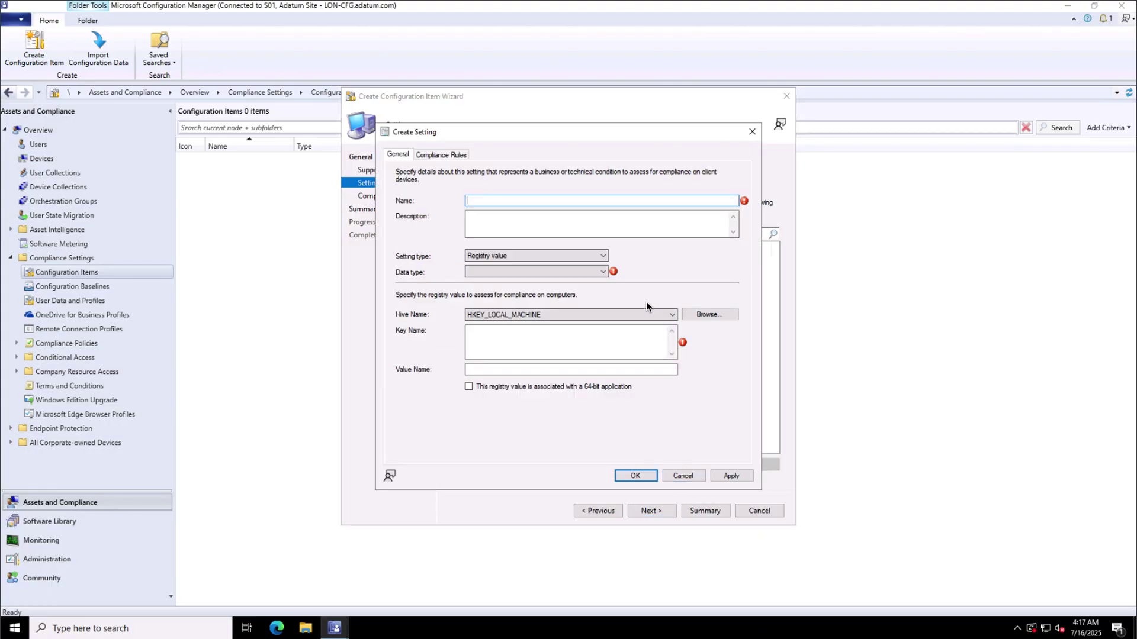
# Cancel the extra new setting and advance through Compliance Rules to the Summary page.
pyautogui.click(555, 255)
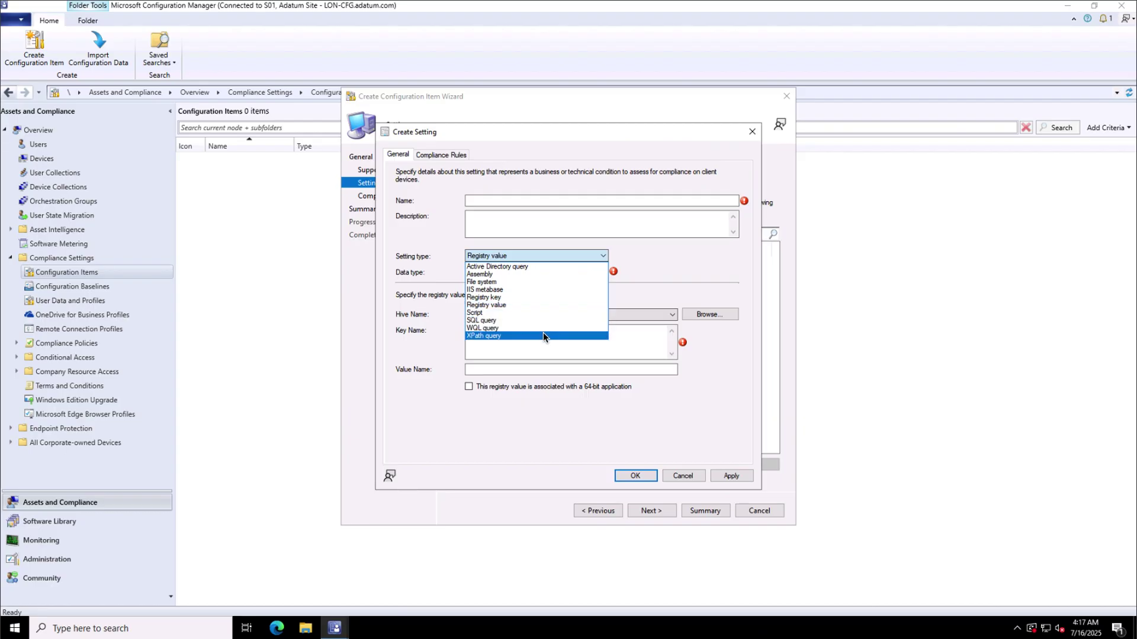
pyautogui.click(681, 474)
pyautogui.click(681, 475)
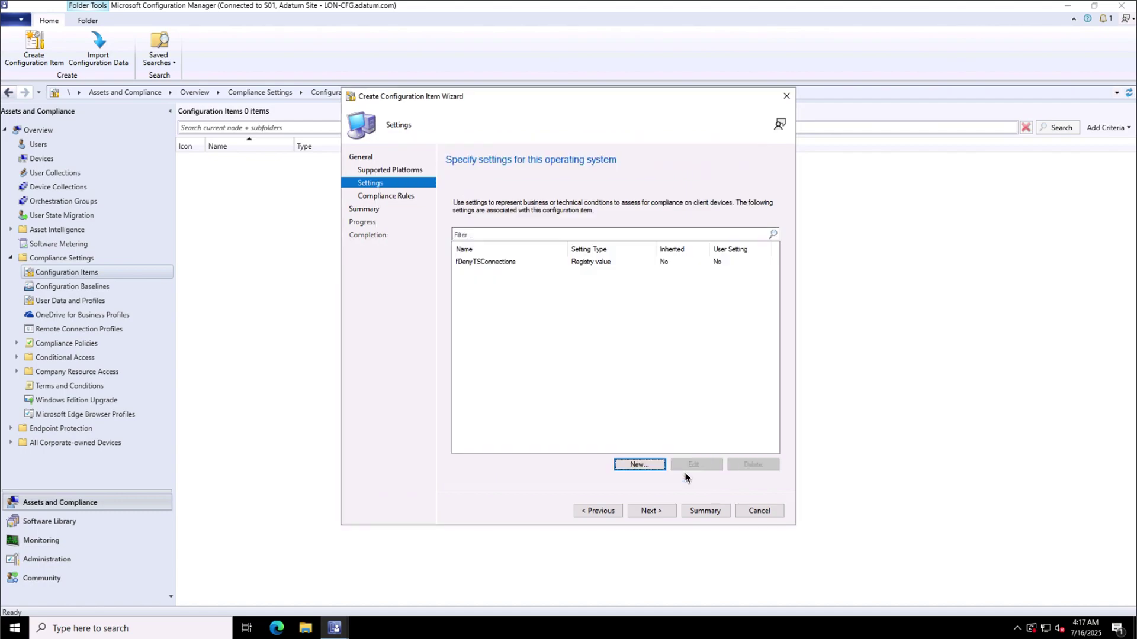
pyautogui.click(651, 512)
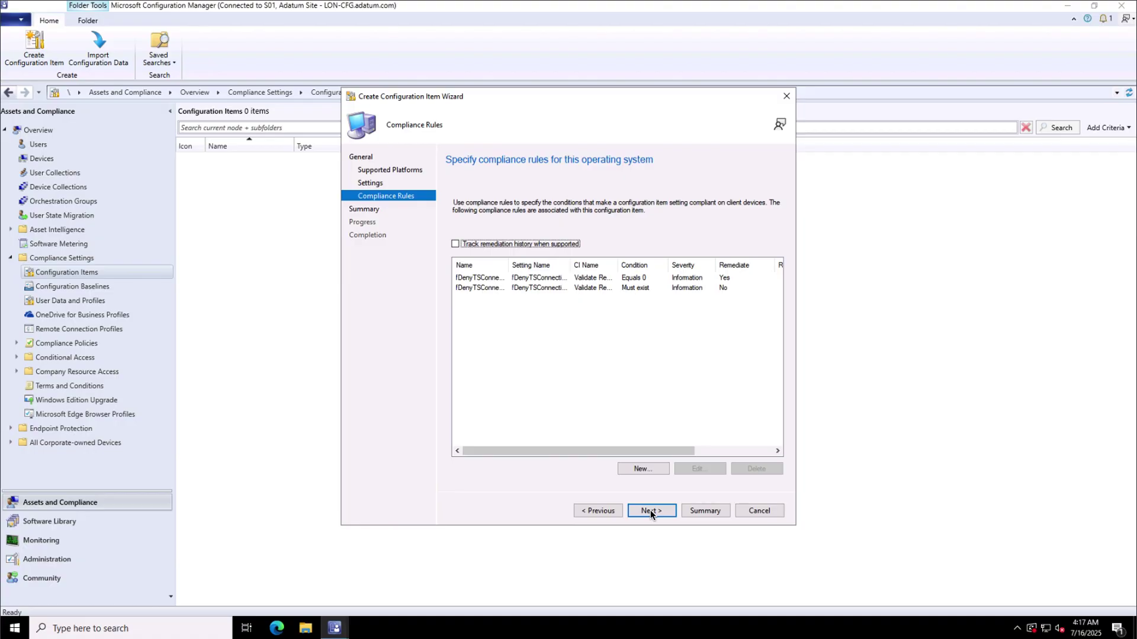
pyautogui.click(650, 510)
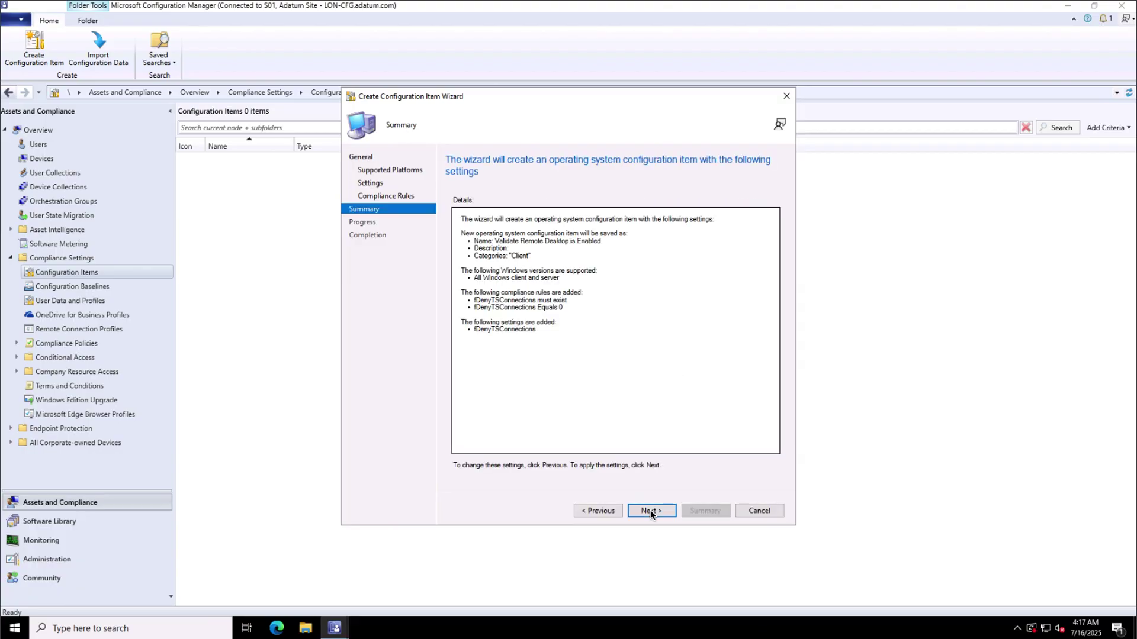
# Complete and close the wizard, then autofit the Name column to show the full item name.
pyautogui.click(650, 510)
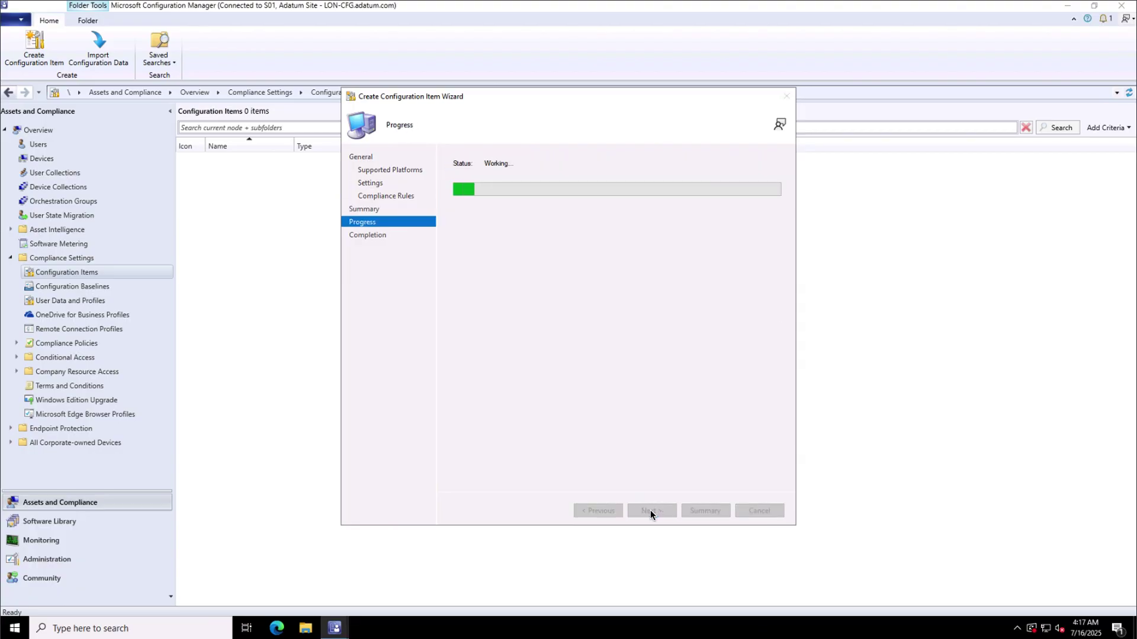
pyautogui.click(756, 510)
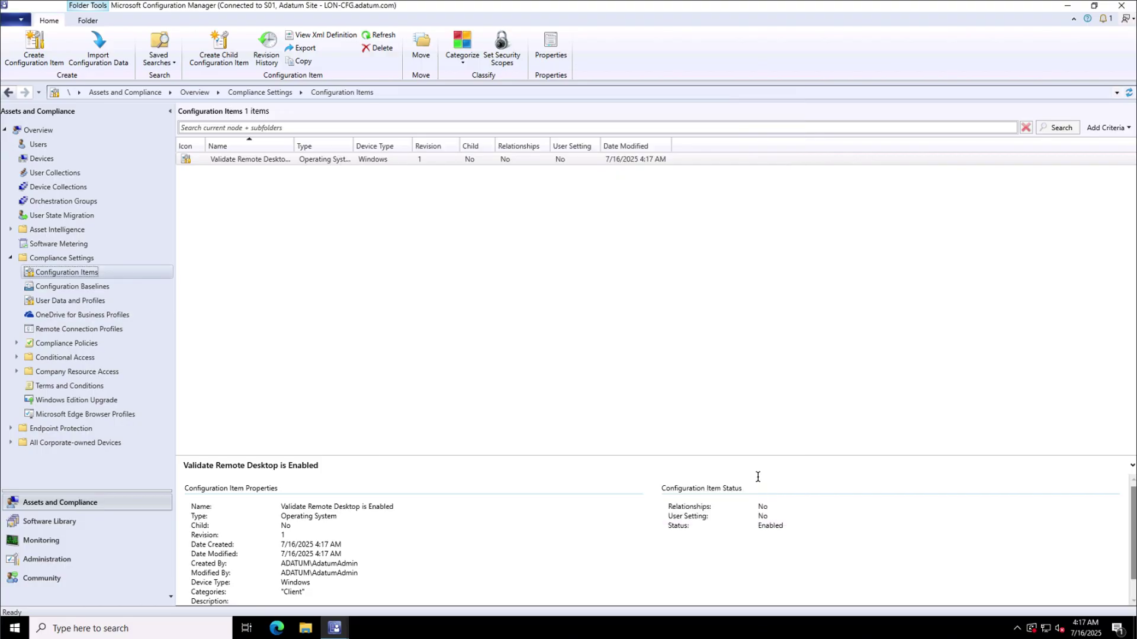
pyautogui.click(287, 275)
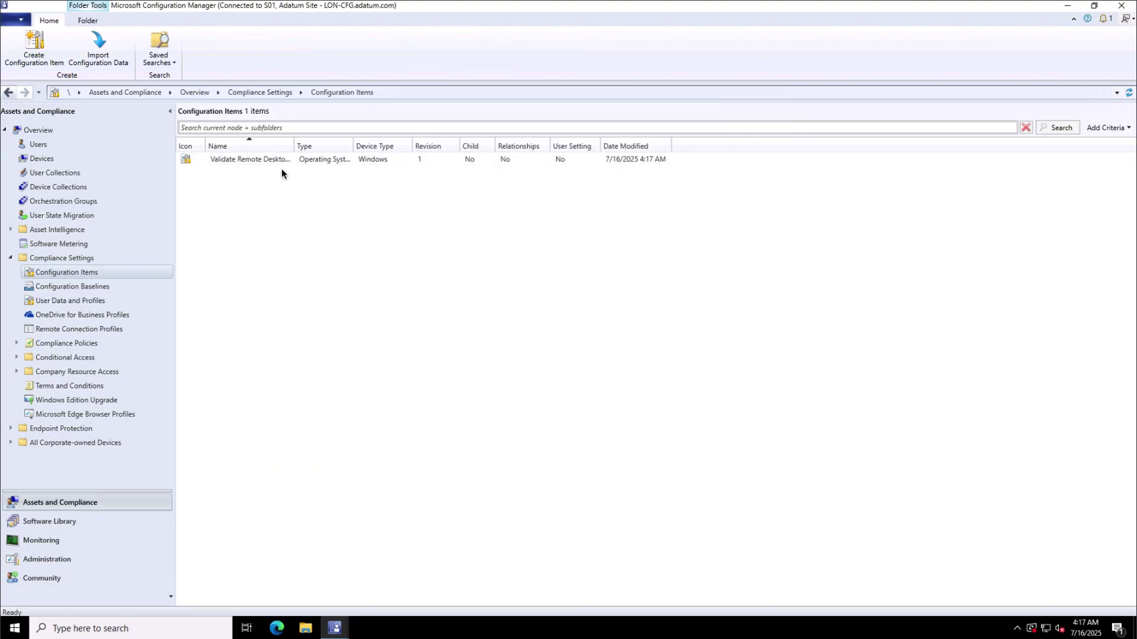
pyautogui.doubleClick(292, 139)
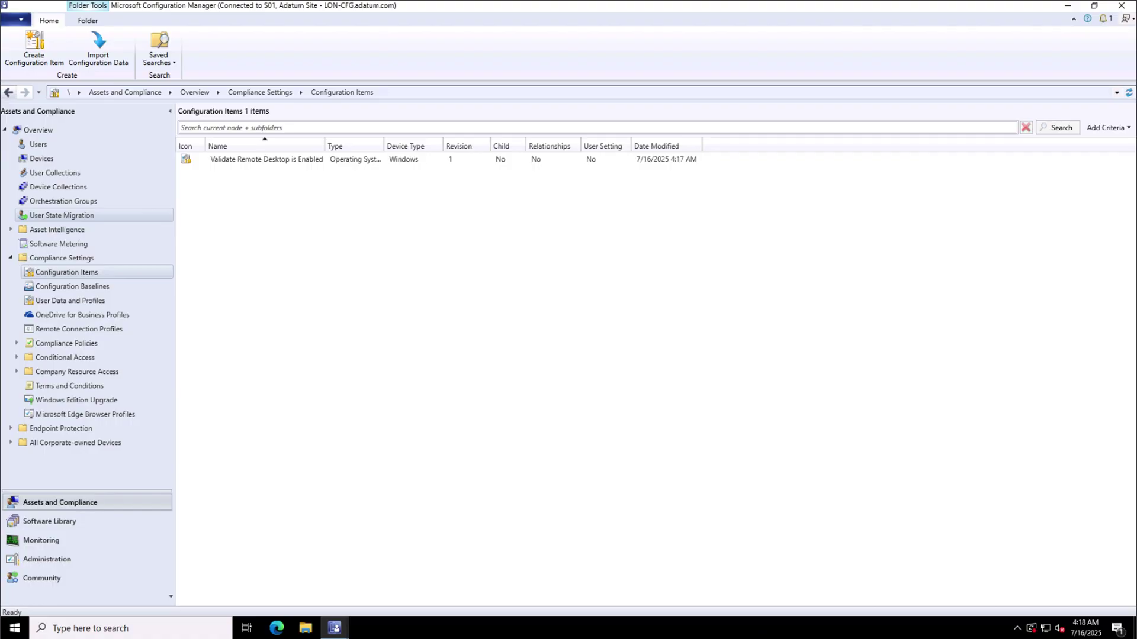
# Start a baseline named 'IT Support Configuration Settings' and add the Validate Remote Desktop is Enabled item.
pyautogui.click(93, 287)
pyautogui.rightClick(98, 289)
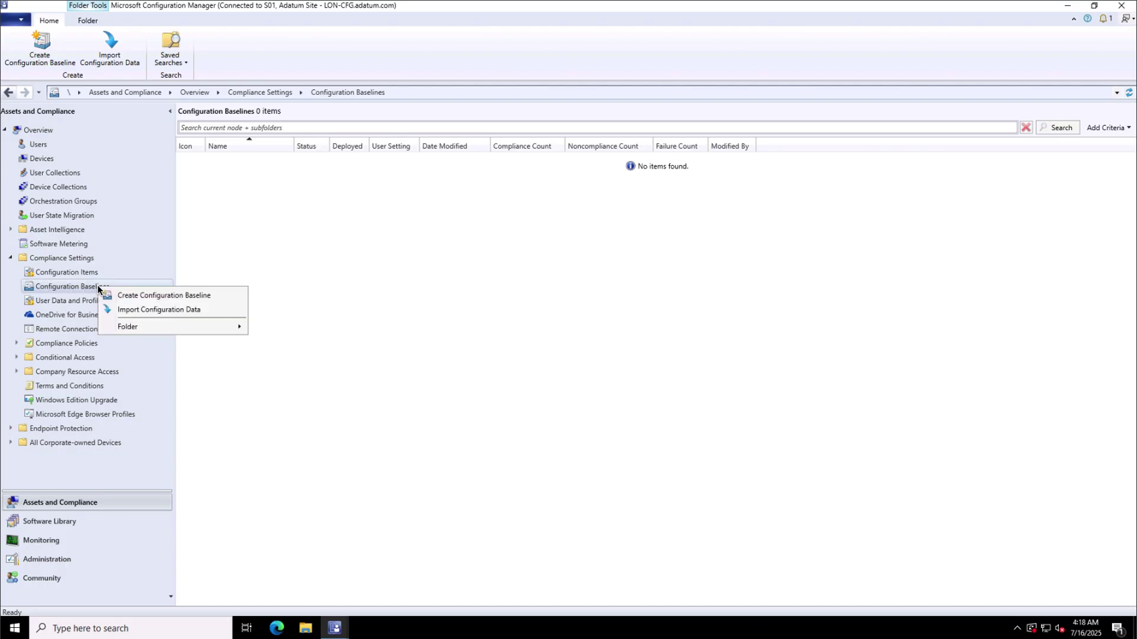
pyautogui.click(149, 291)
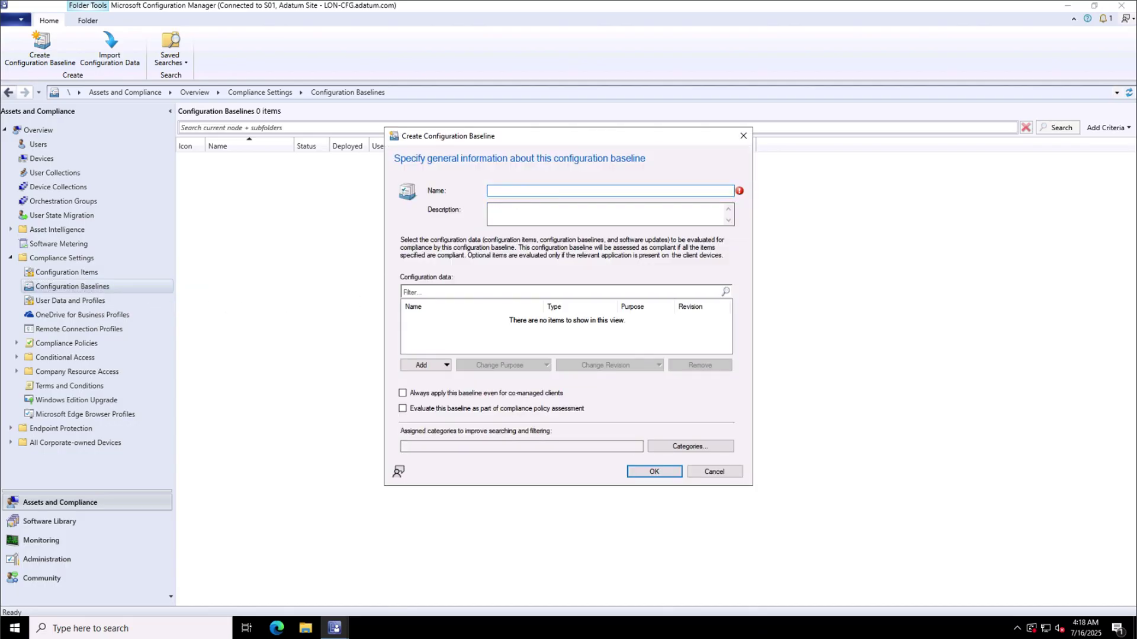
pyautogui.write('IT Support Configuration Settings')
pyautogui.click(429, 365)
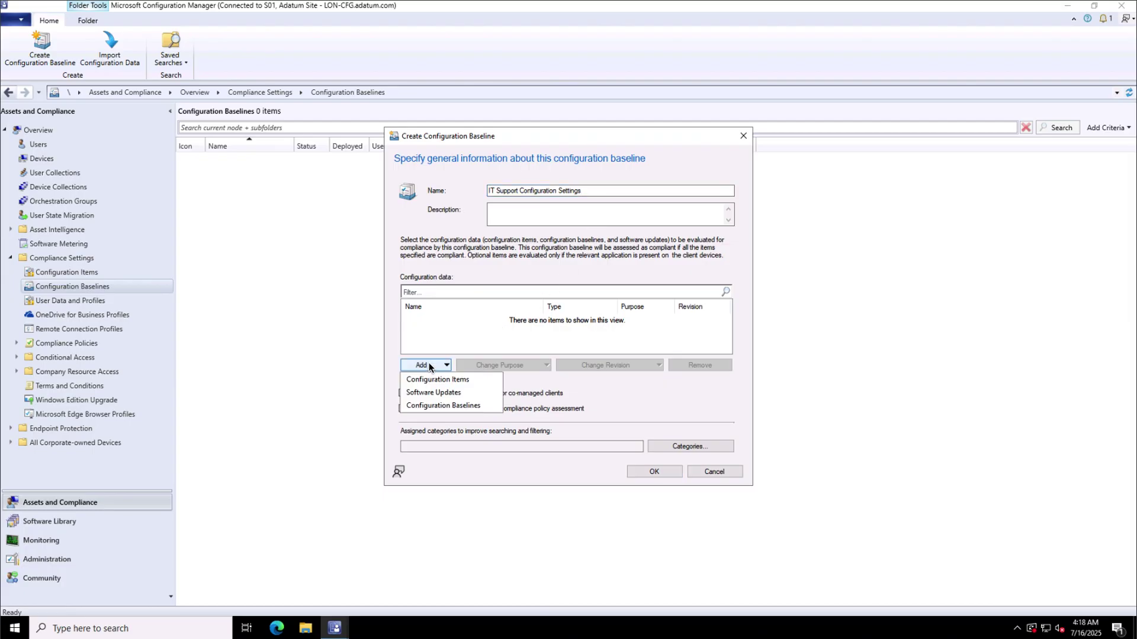
pyautogui.click(468, 378)
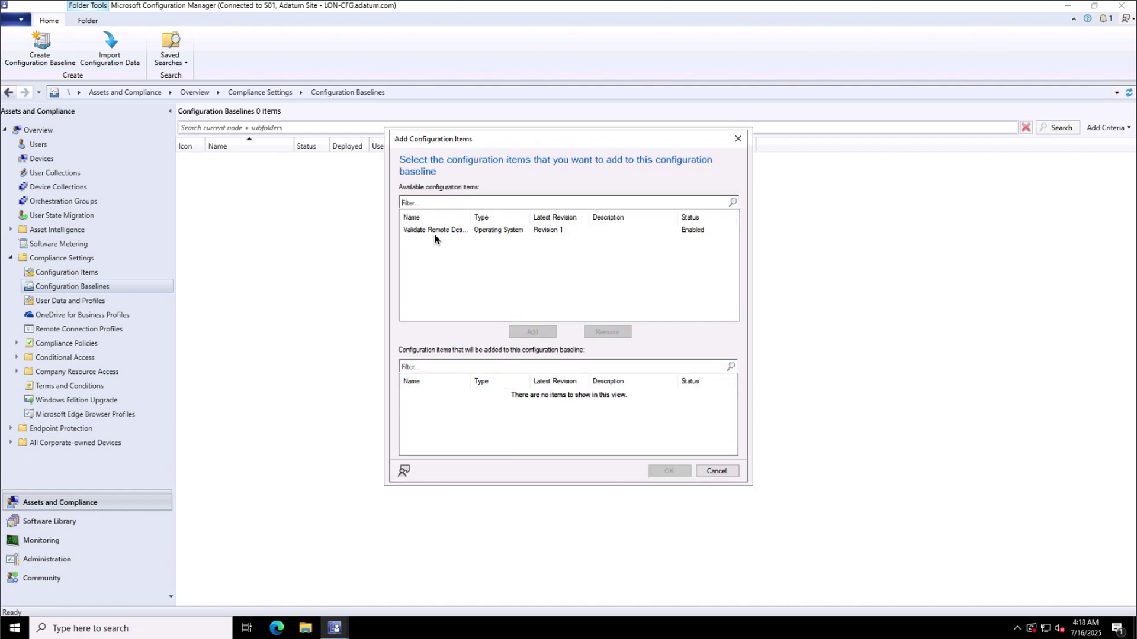
pyautogui.click(438, 232)
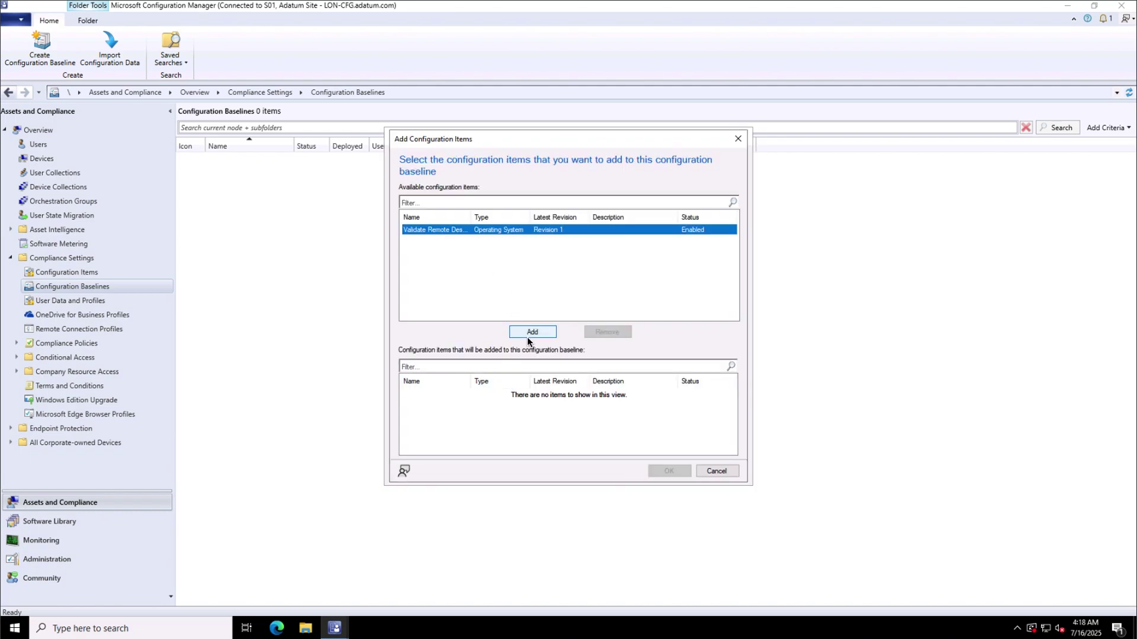
pyautogui.click(529, 332)
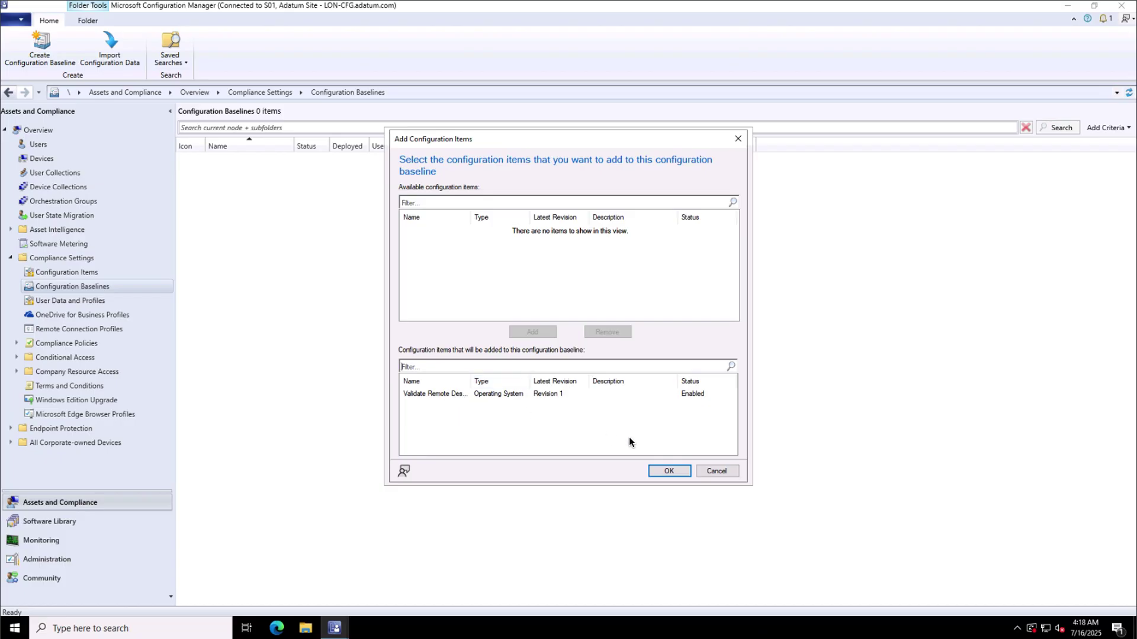
pyautogui.click(669, 470)
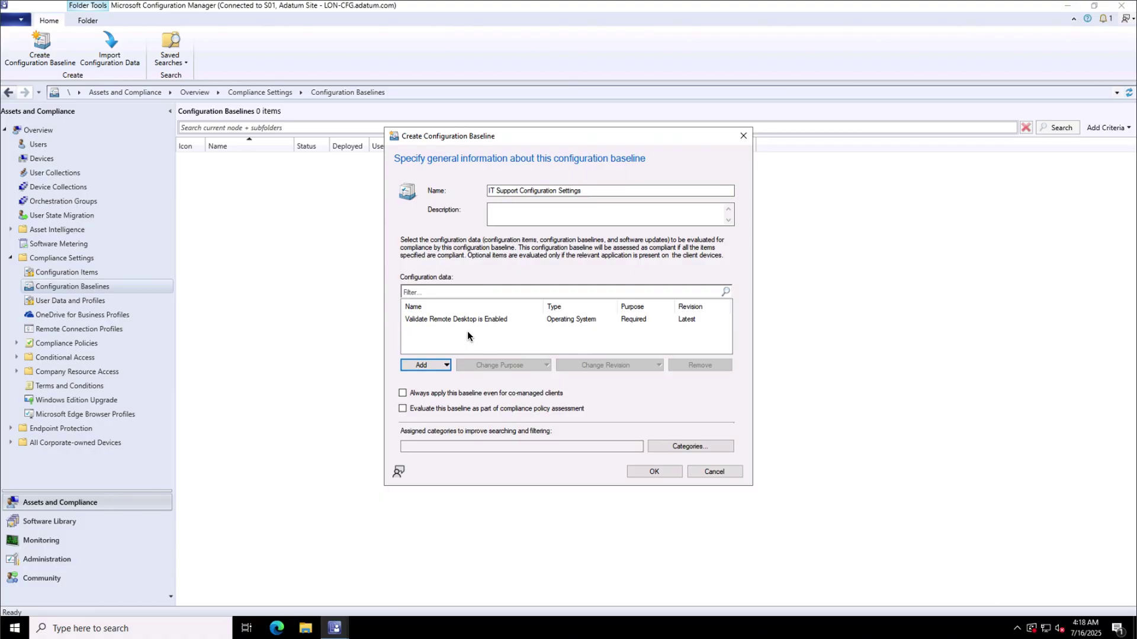
# Assign the IT Infrastructure category and create the baseline.
pyautogui.click(728, 448)
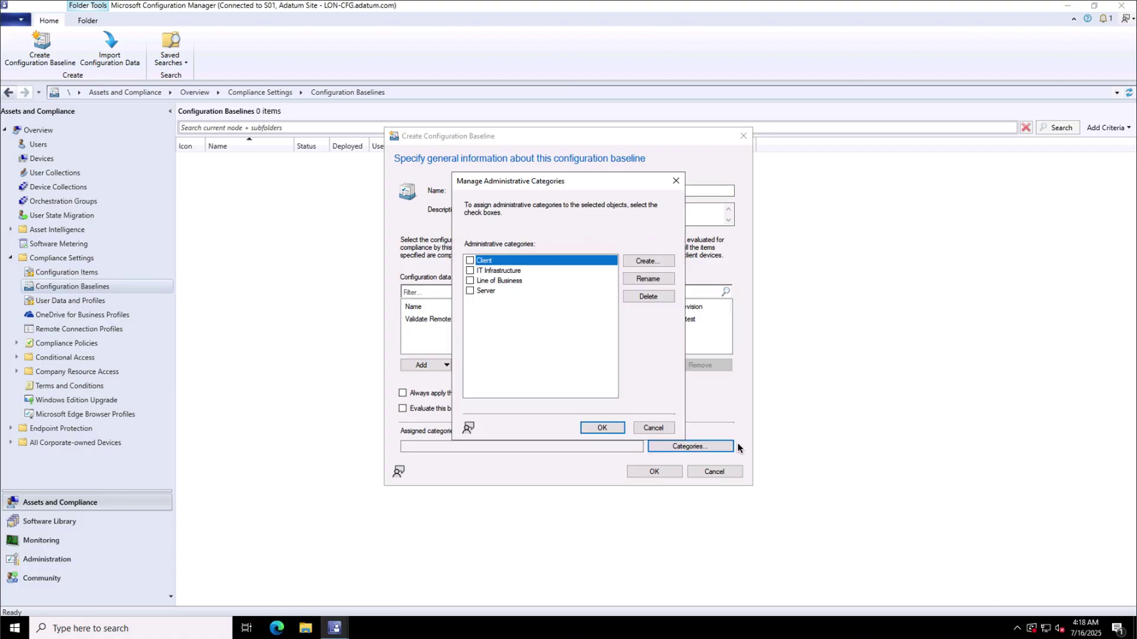
pyautogui.click(482, 272)
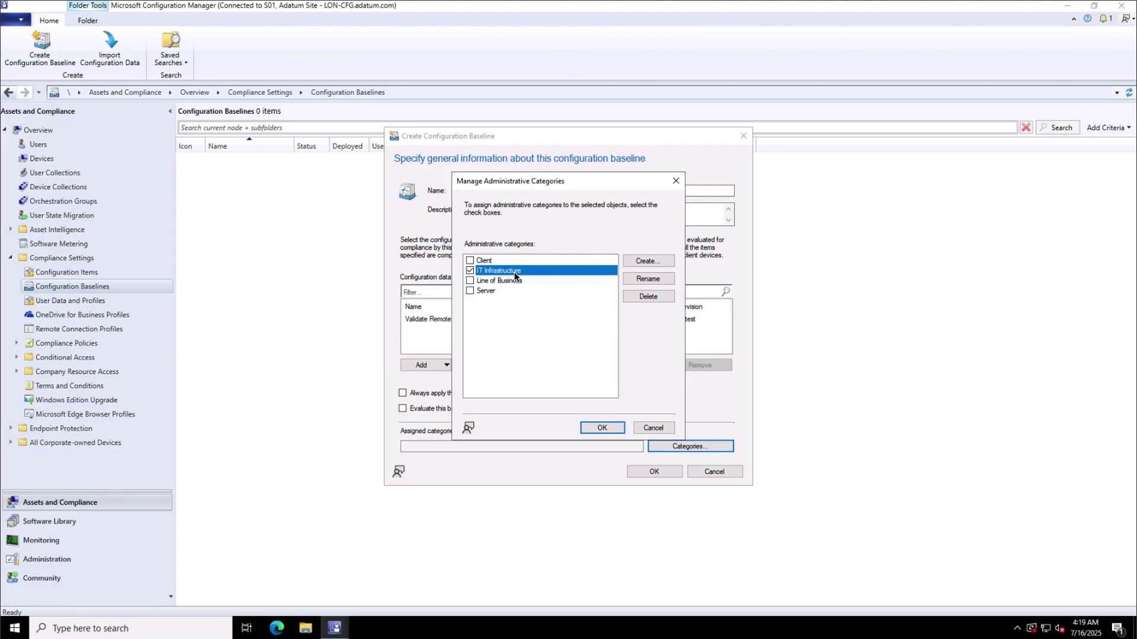
pyautogui.click(604, 427)
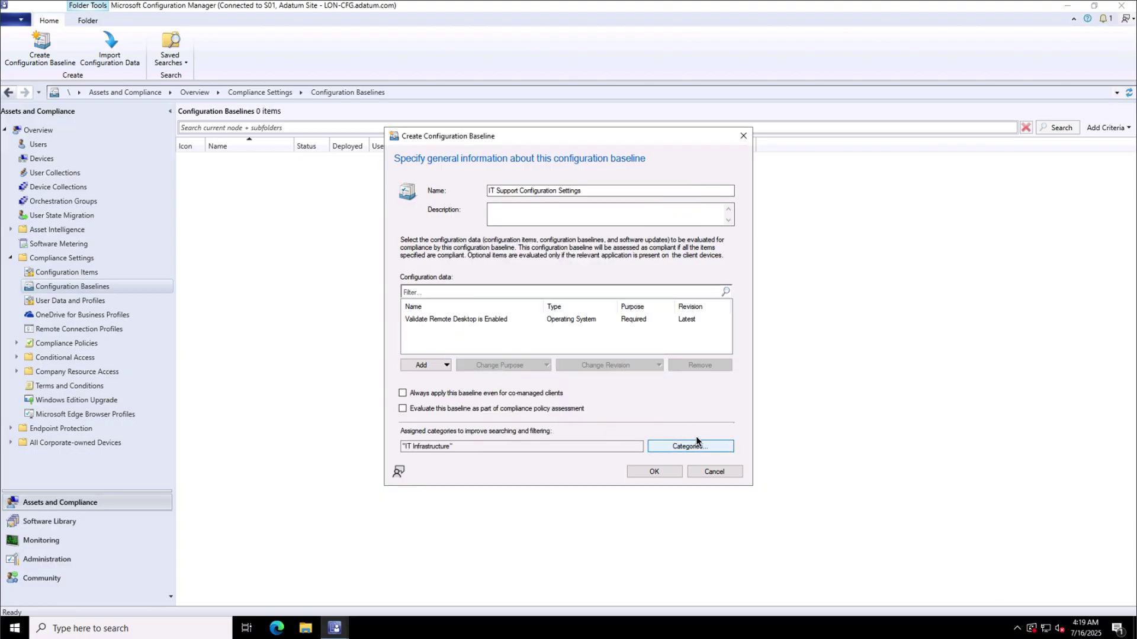
pyautogui.click(653, 471)
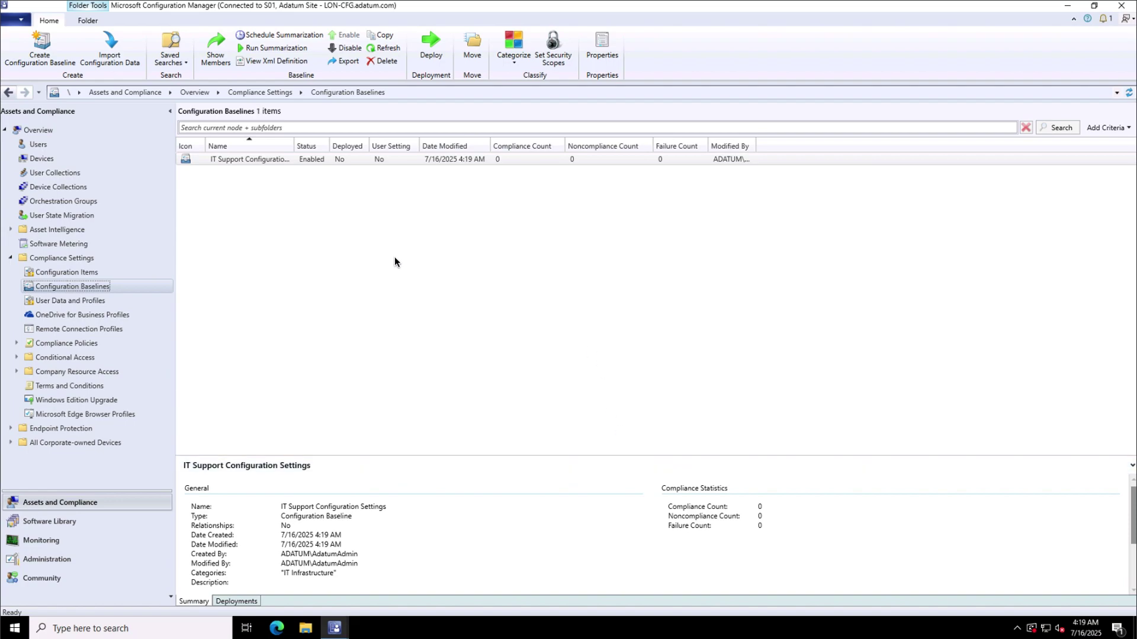
# Deploy the IT Support Configuration Settings baseline to the All Windows 11 Workstations device collection.
pyautogui.doubleClick(294, 142)
pyautogui.click(278, 157)
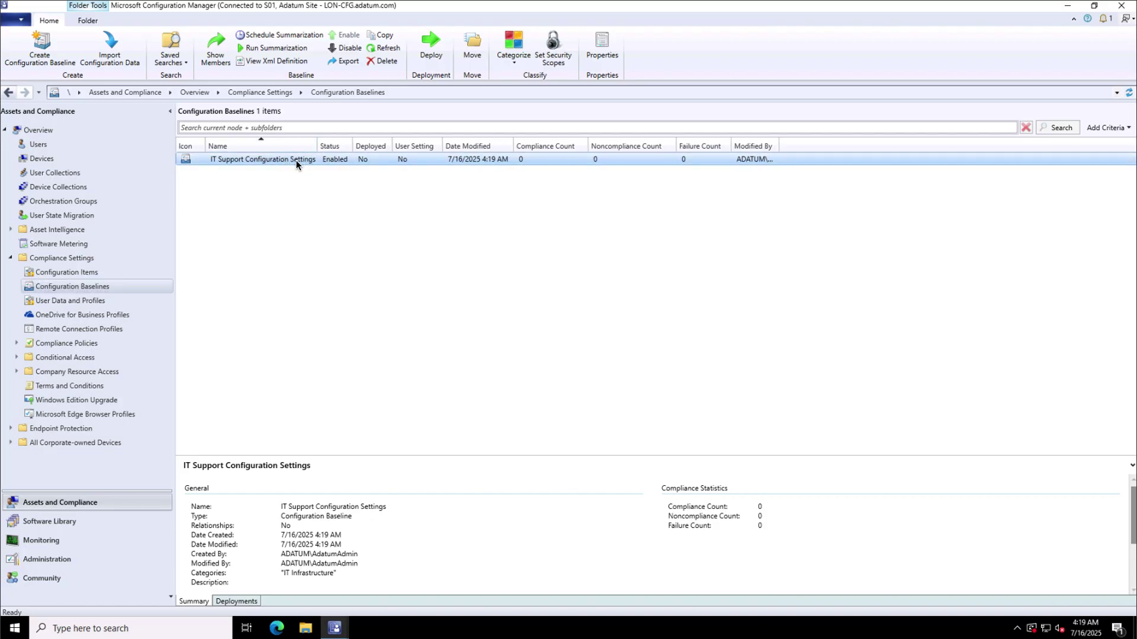
pyautogui.rightClick(296, 164)
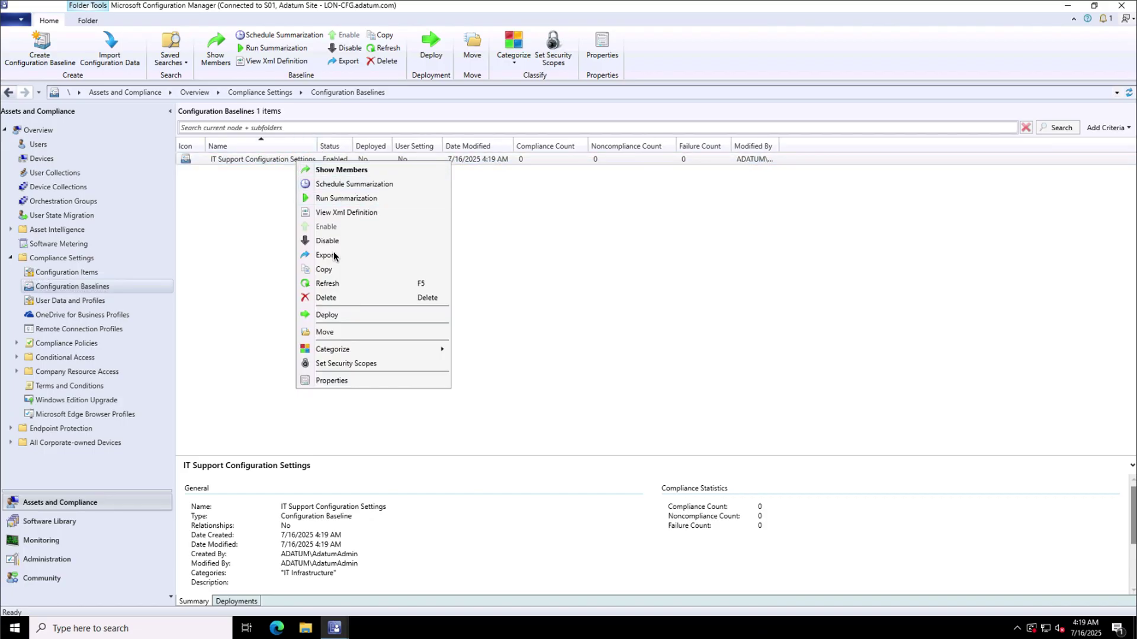
pyautogui.click(337, 314)
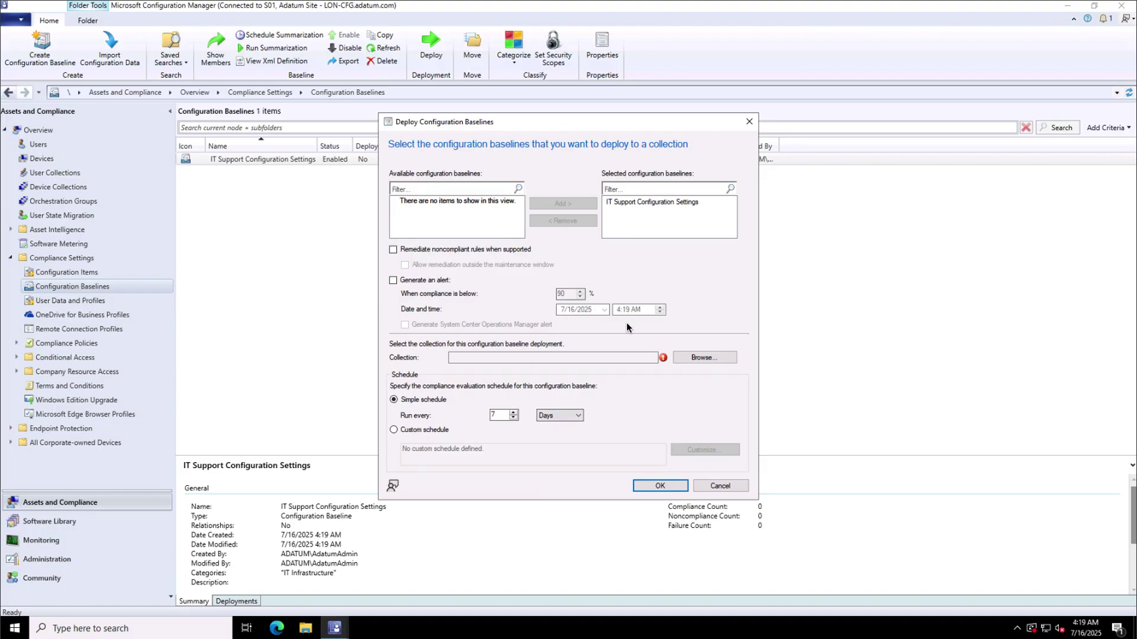
pyautogui.click(679, 358)
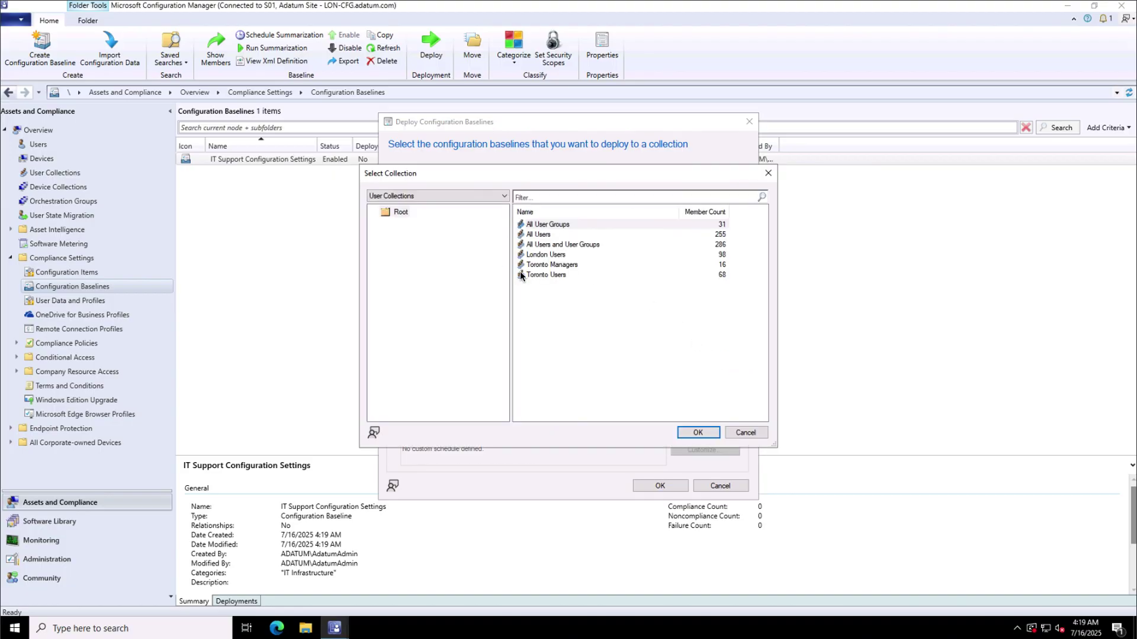
pyautogui.click(421, 196)
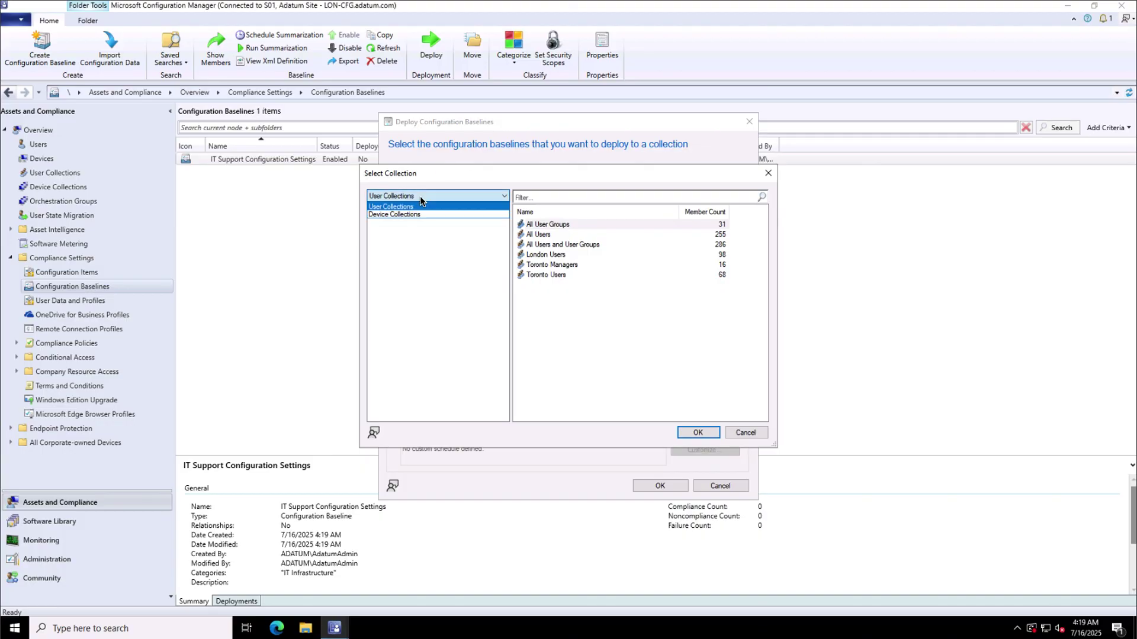
pyautogui.click(411, 212)
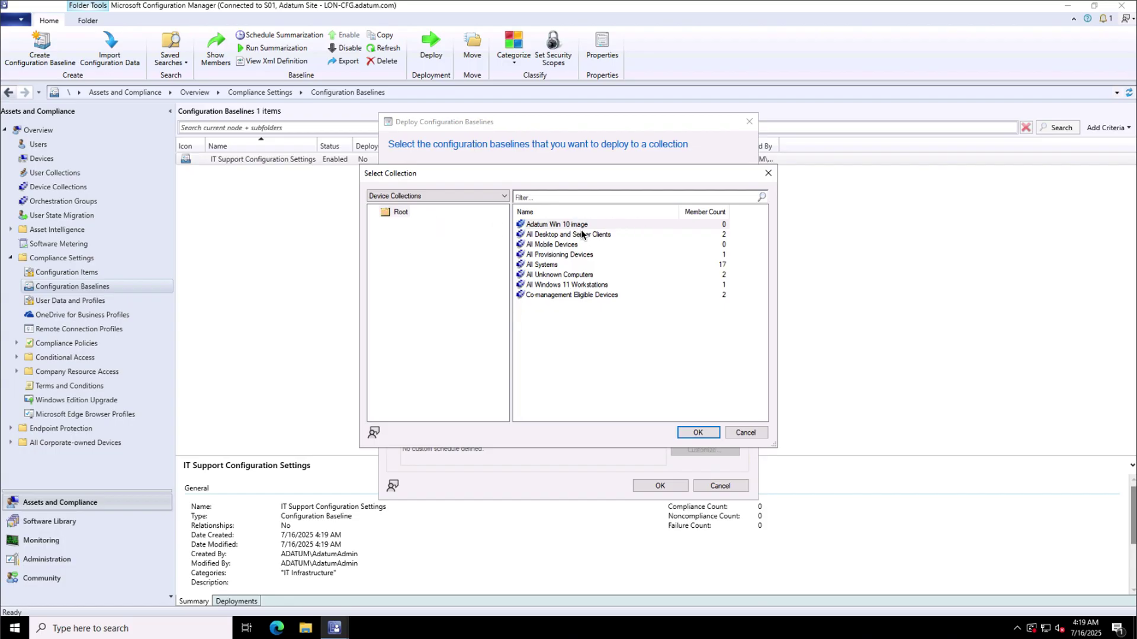
pyautogui.click(652, 287)
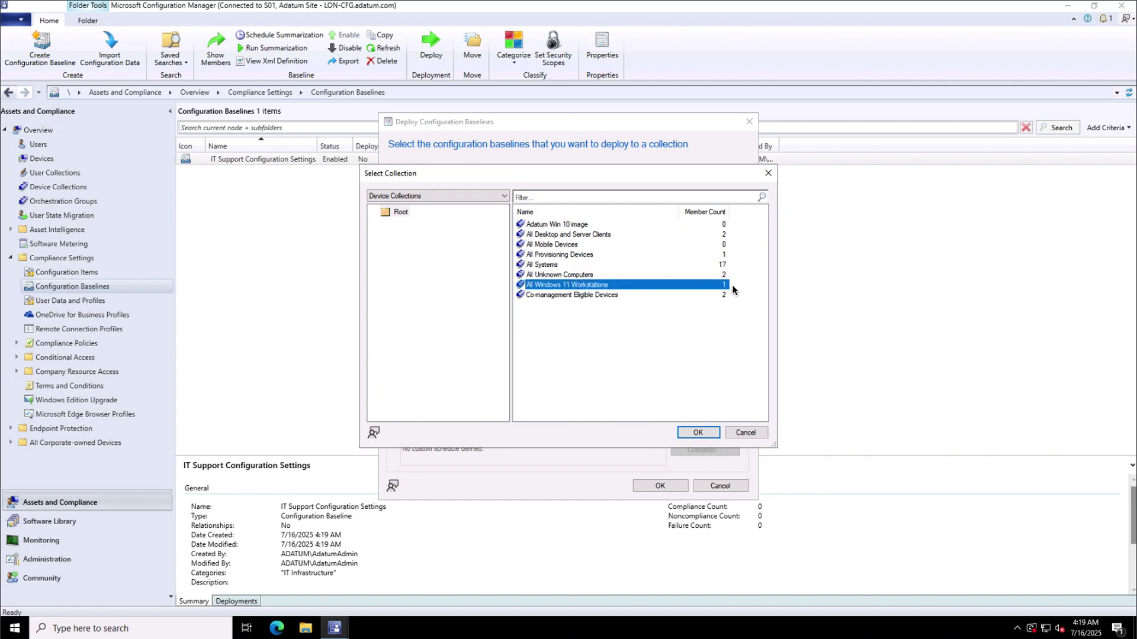
pyautogui.click(697, 432)
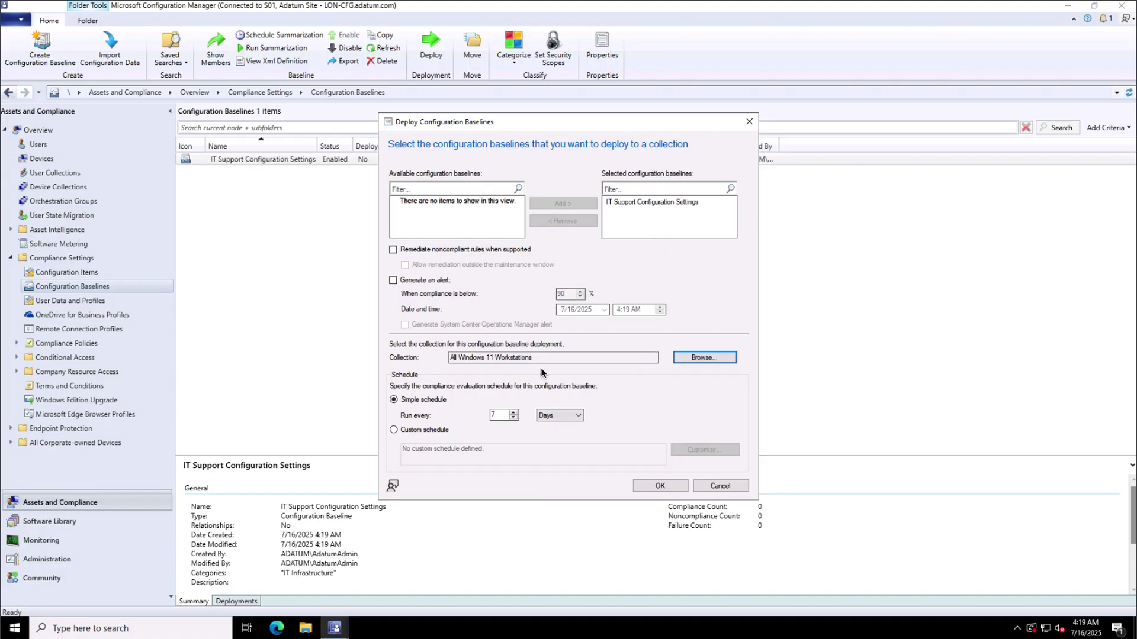
# Set a 5-day evaluation interval, create the deployment, and switch to the LON-CL1 client.
pyautogui.click(514, 418)
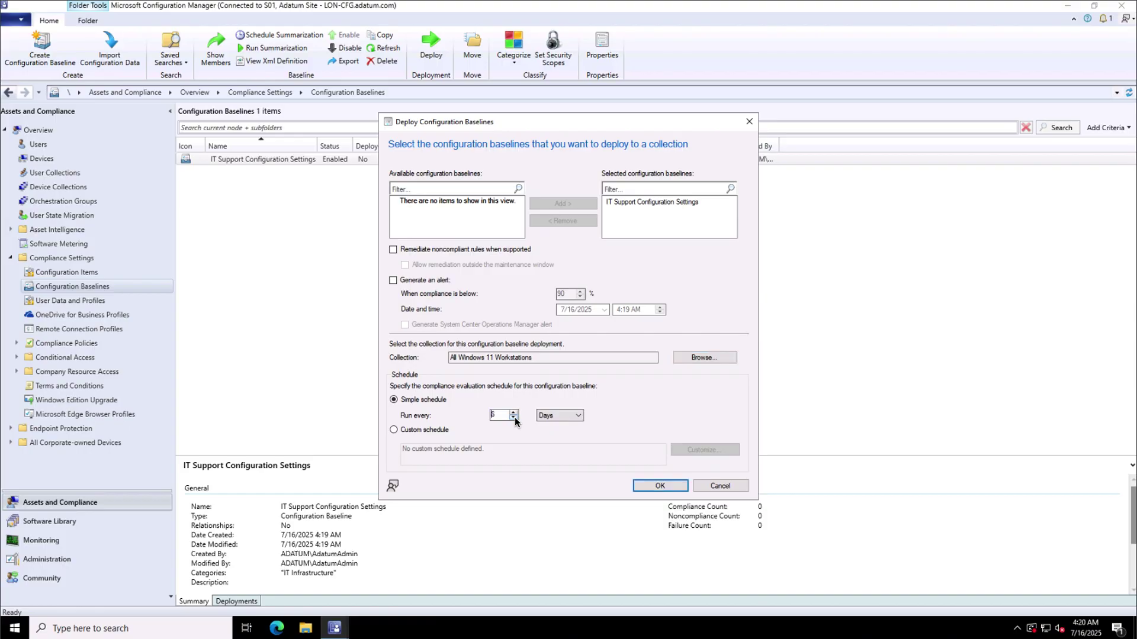
pyautogui.click(514, 419)
pyautogui.click(651, 484)
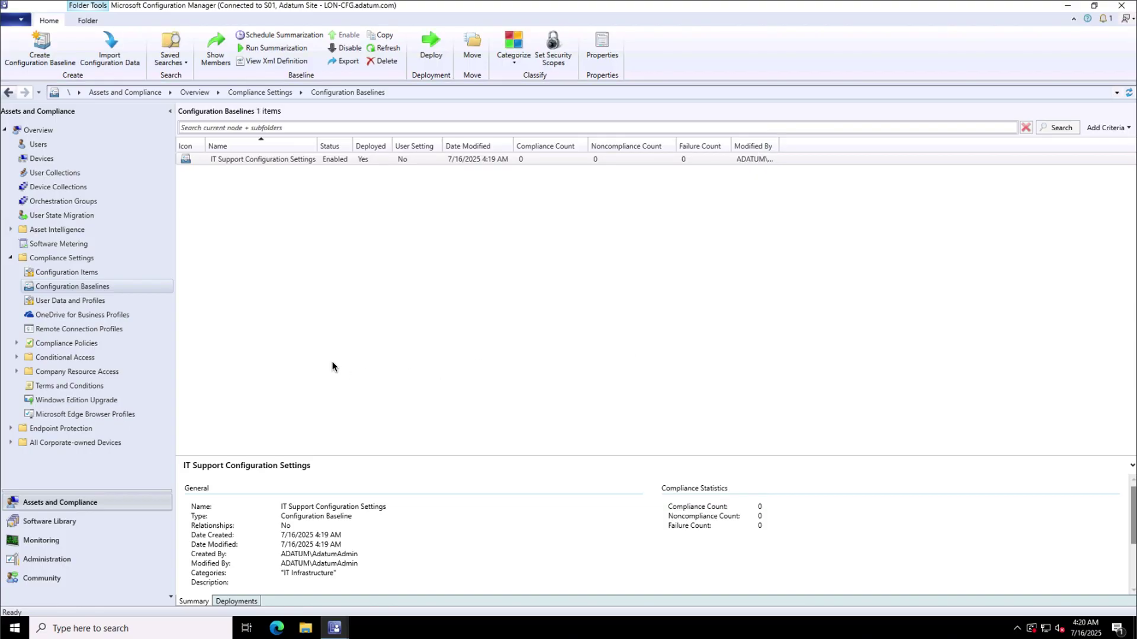
pyautogui.click(236, 601)
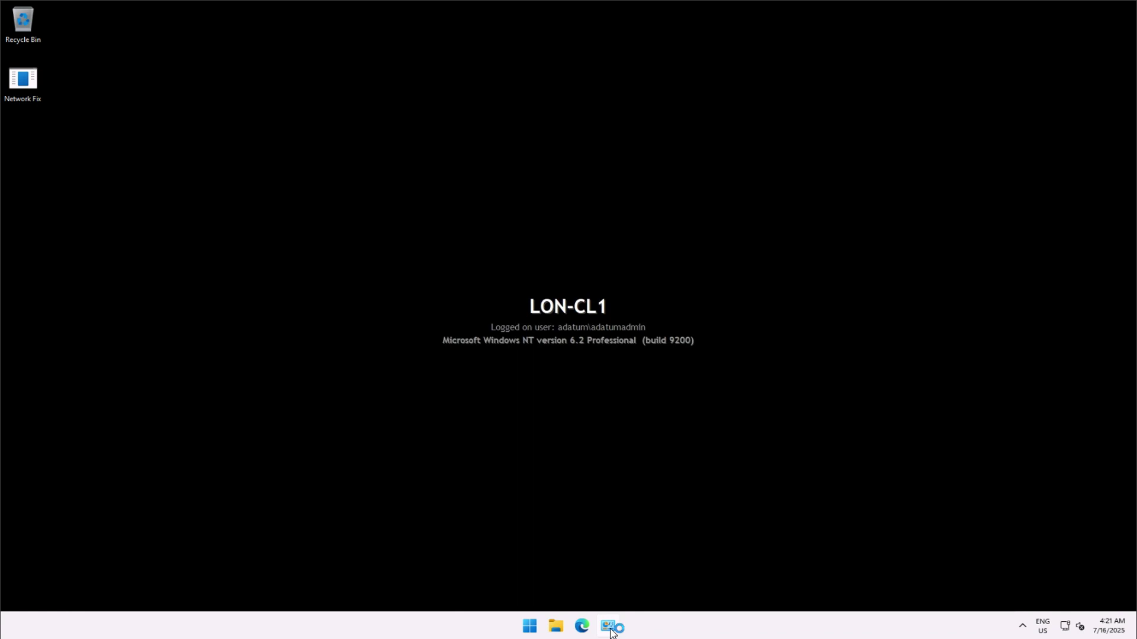
pyautogui.click(608, 625)
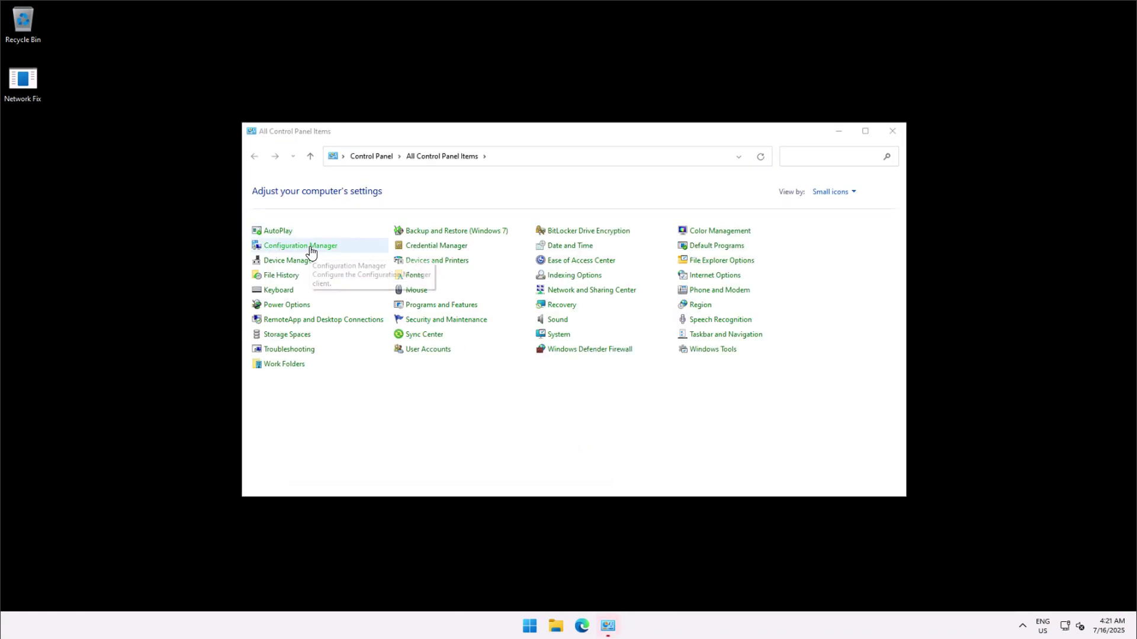
# Run the Machine Policy Retrieval & Evaluation Cycle from the Configuration Manager client properties.
pyautogui.click(311, 246)
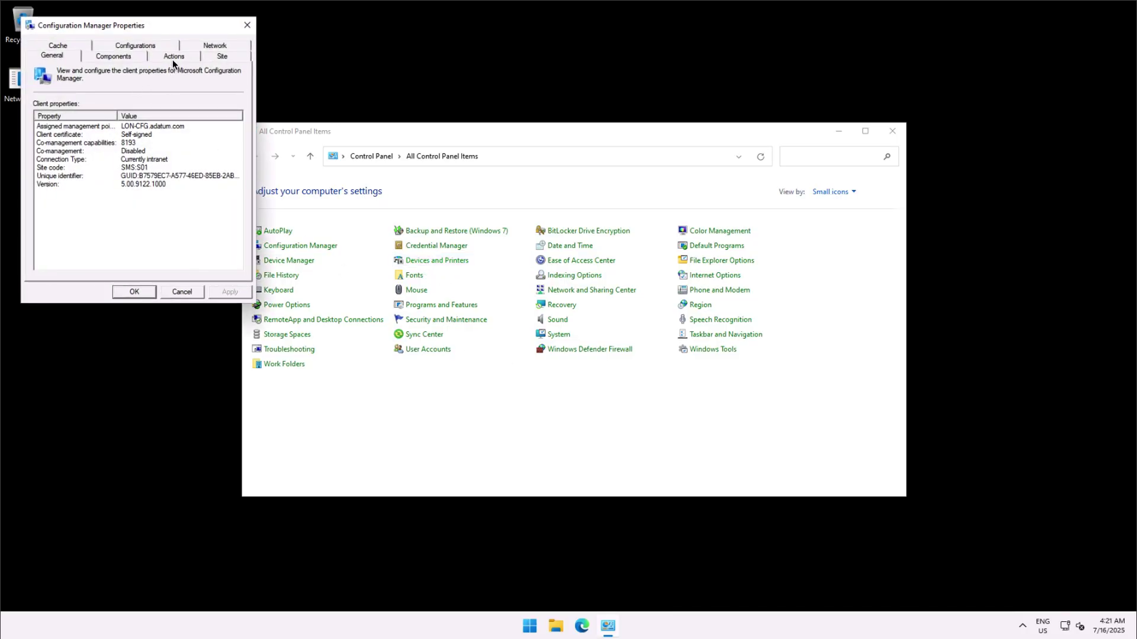
pyautogui.click(173, 58)
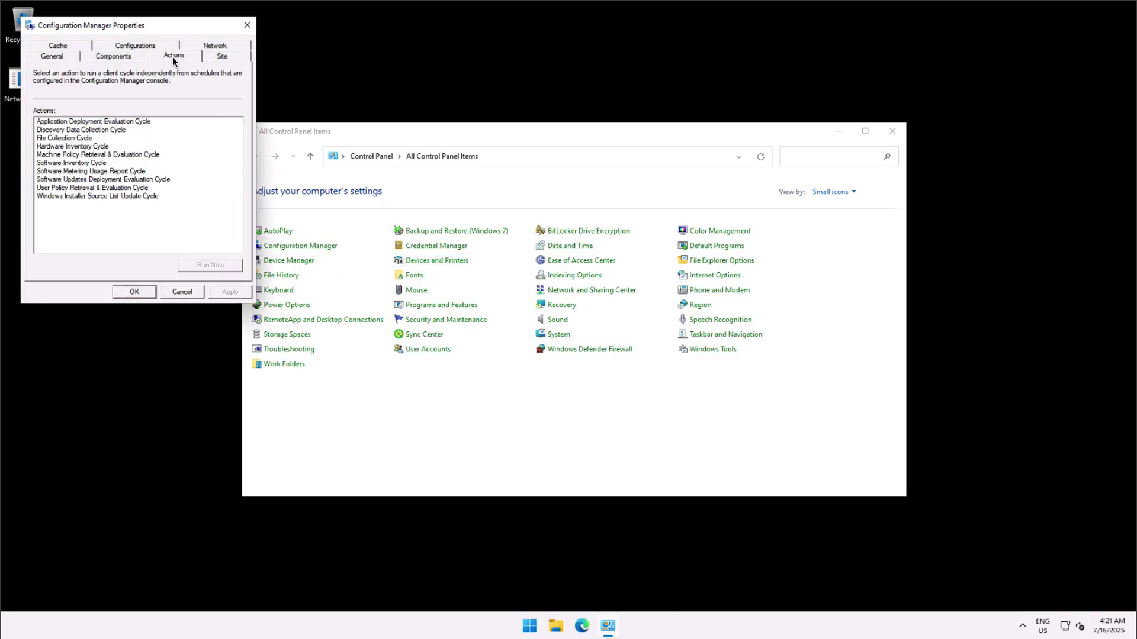
pyautogui.click(56, 155)
pyautogui.click(218, 265)
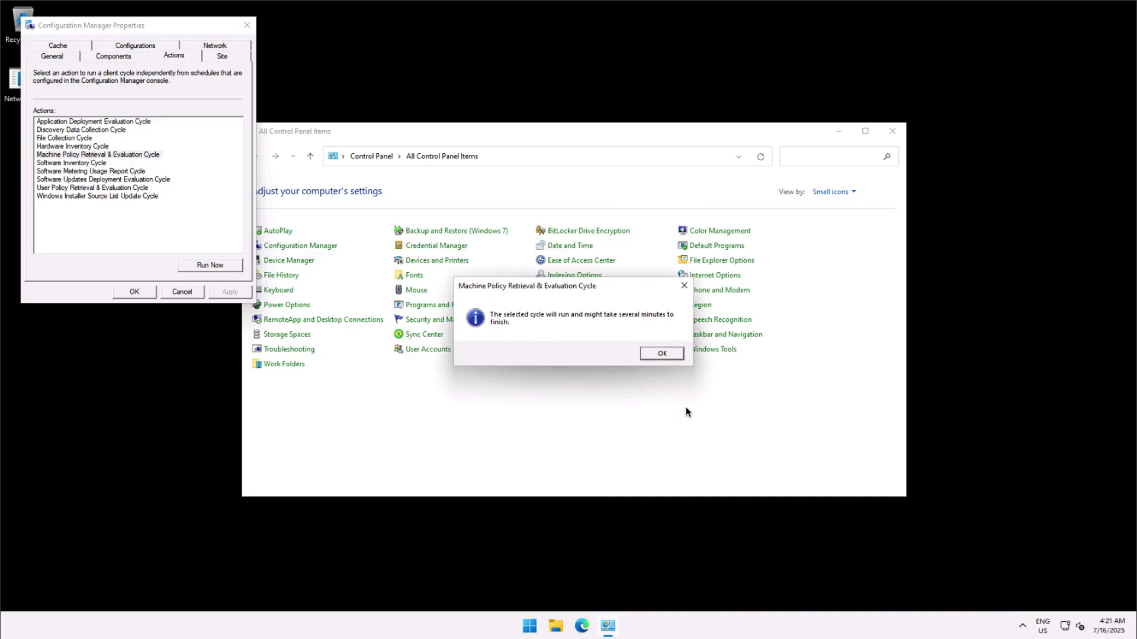
pyautogui.click(661, 354)
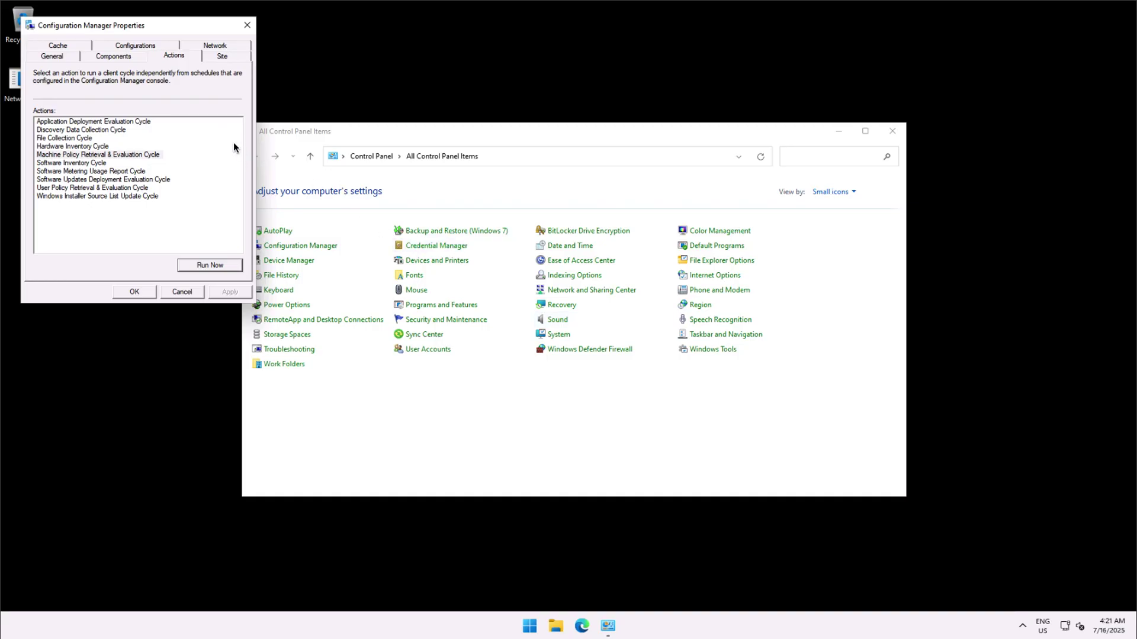
# Refresh and evaluate the IT Support baseline, then view its compliance report.
pyautogui.click(138, 45)
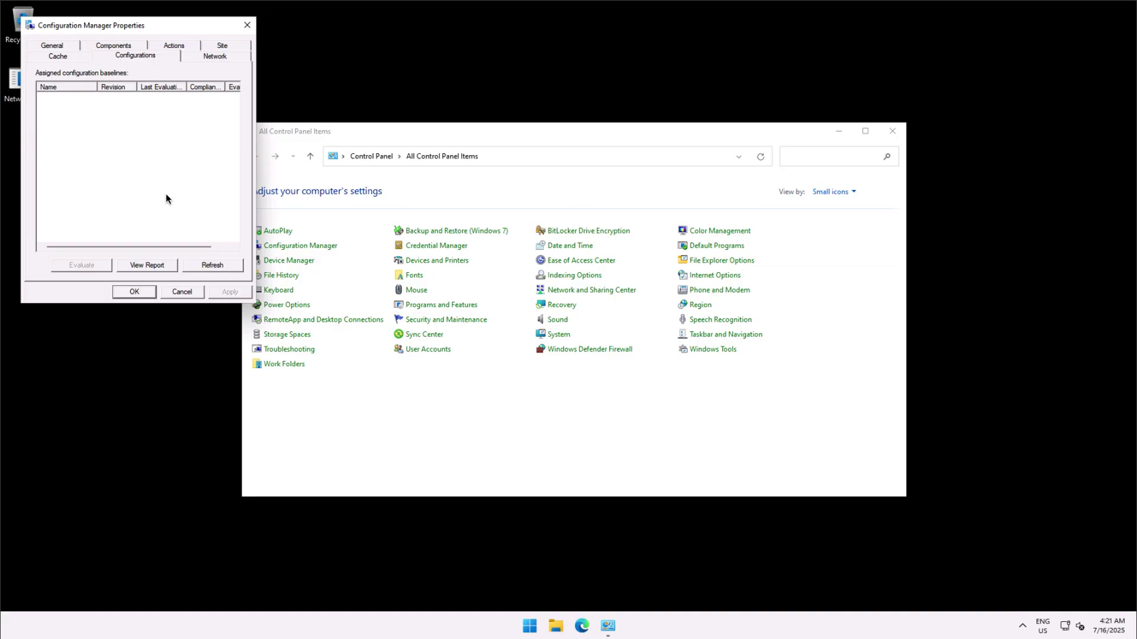
pyautogui.click(213, 267)
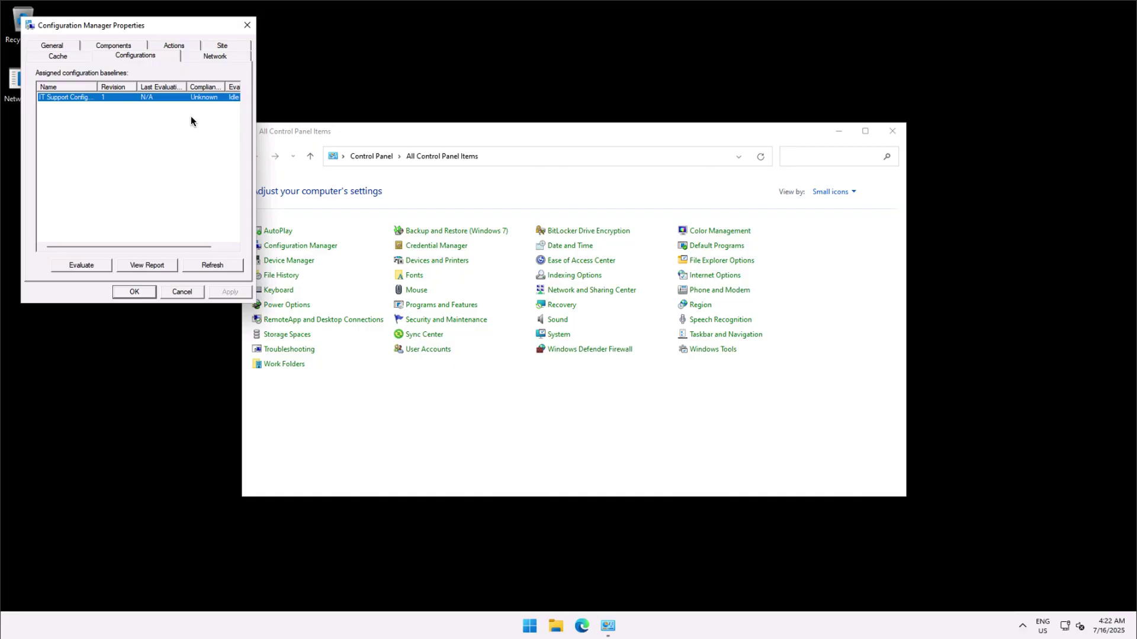
pyautogui.click(77, 266)
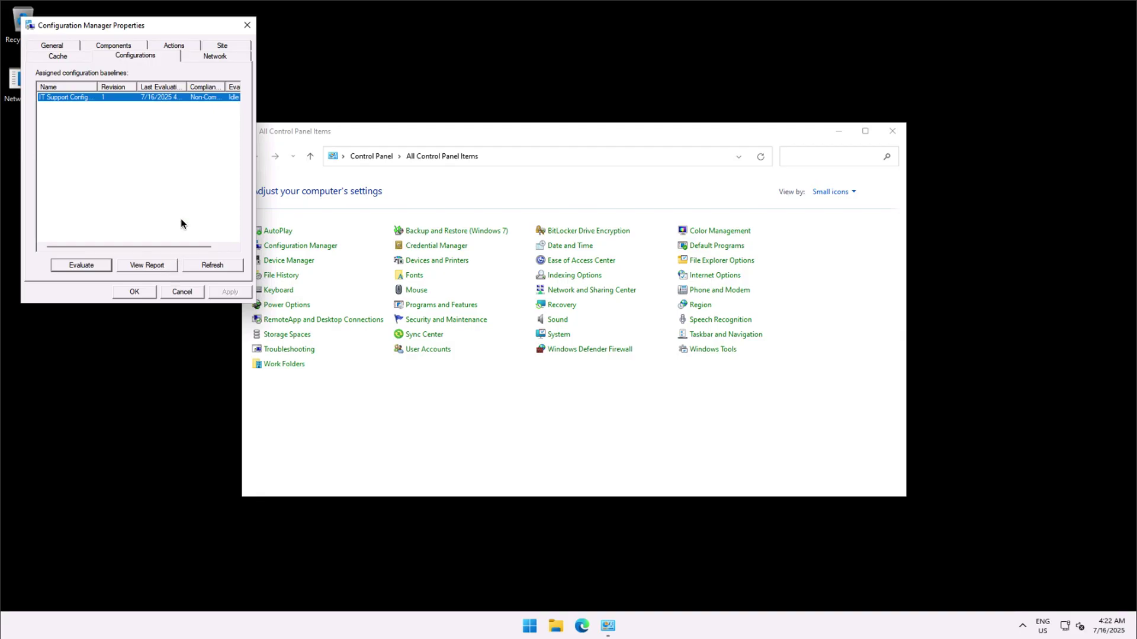
pyautogui.doubleClick(225, 87)
pyautogui.moveTo(205, 247); pyautogui.dragTo(231, 247)
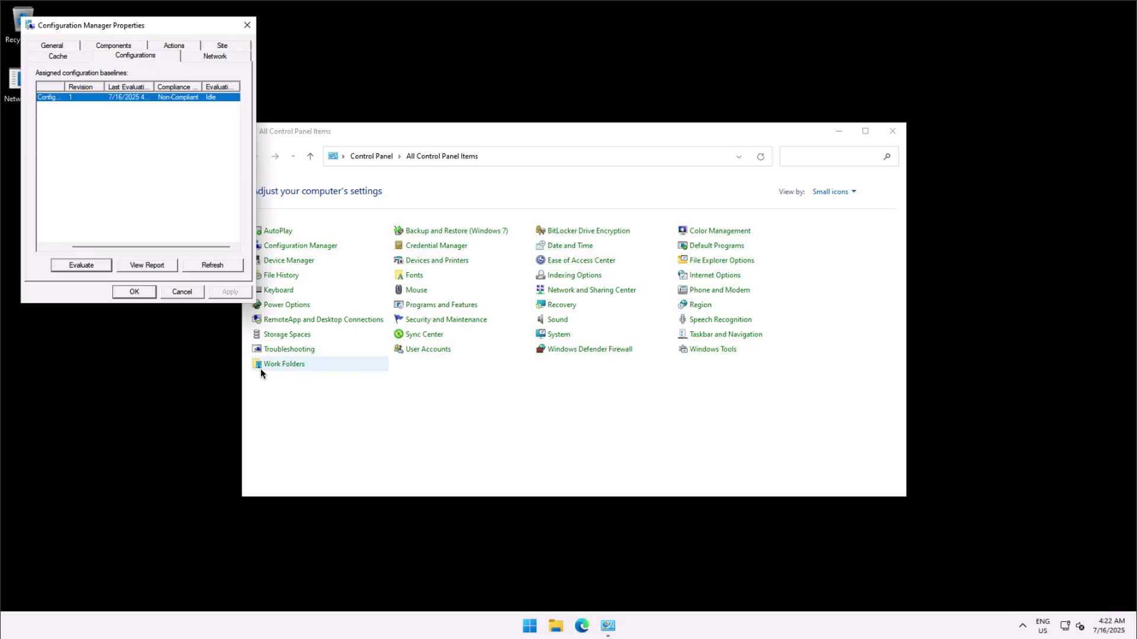
pyautogui.click(213, 265)
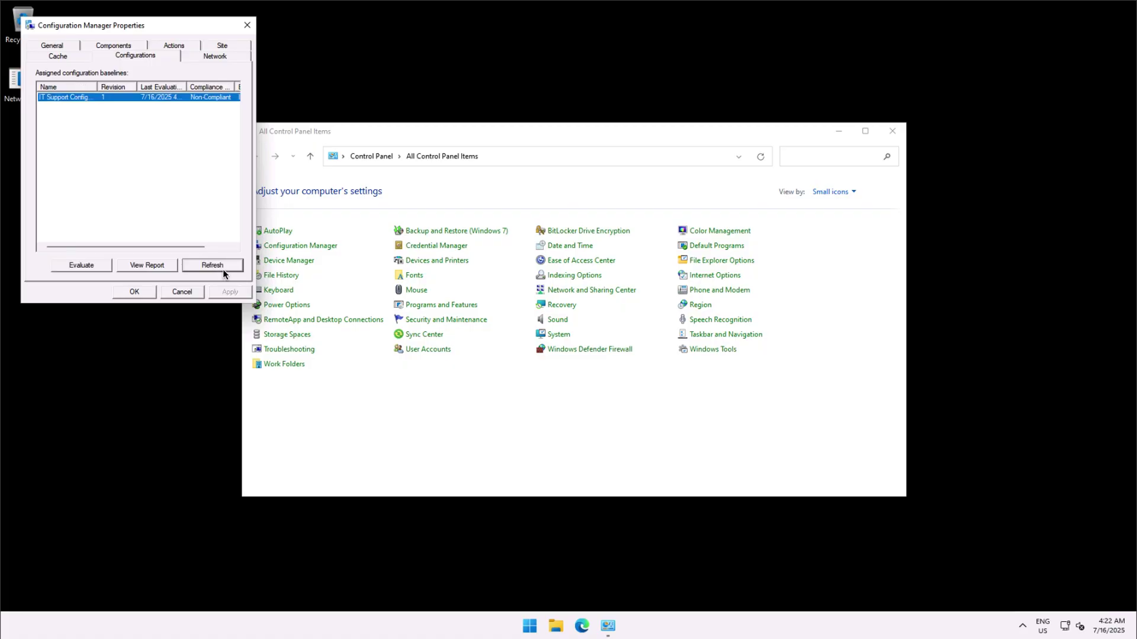
pyautogui.click(146, 260)
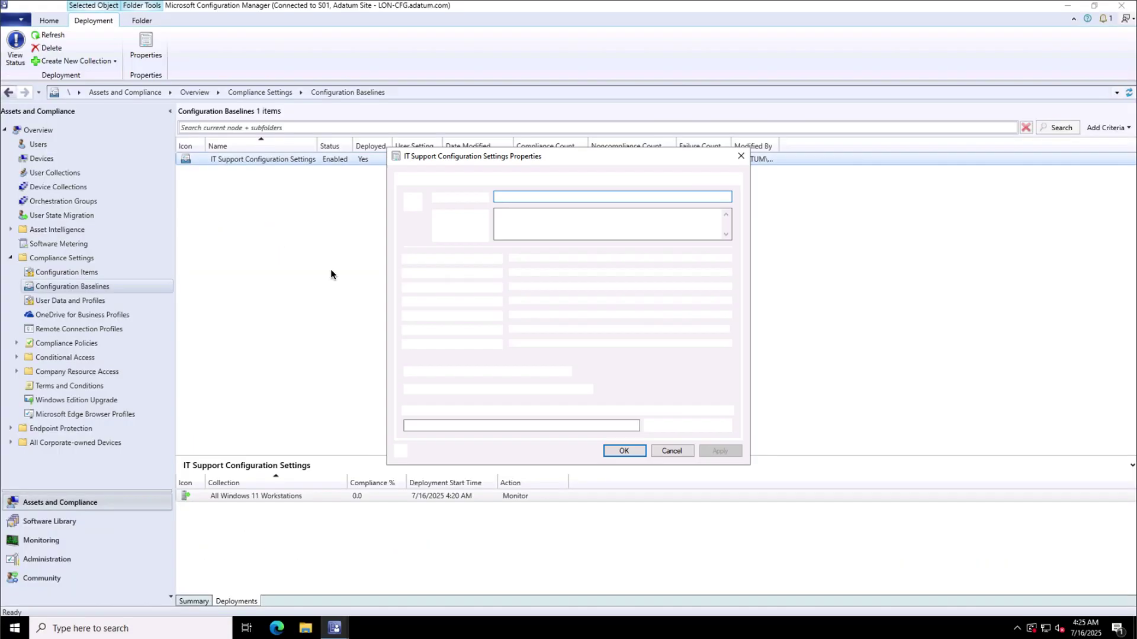
# Edit the All Windows 11 Workstations deployment to remediate noncompliant rules when supported.
pyautogui.click(510, 179)
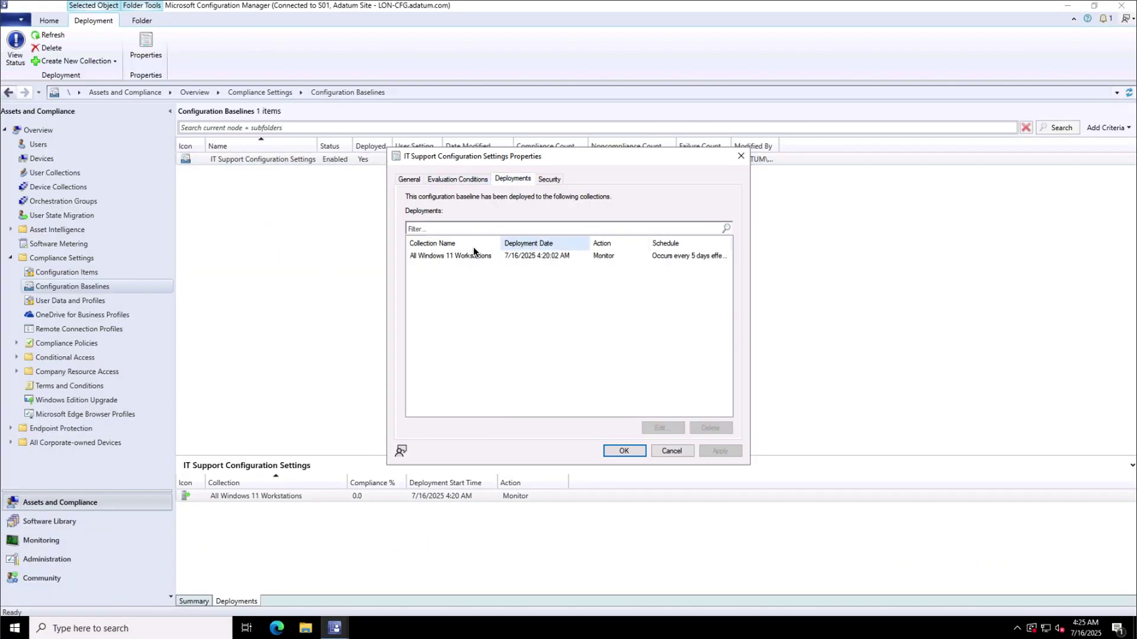
pyautogui.click(453, 256)
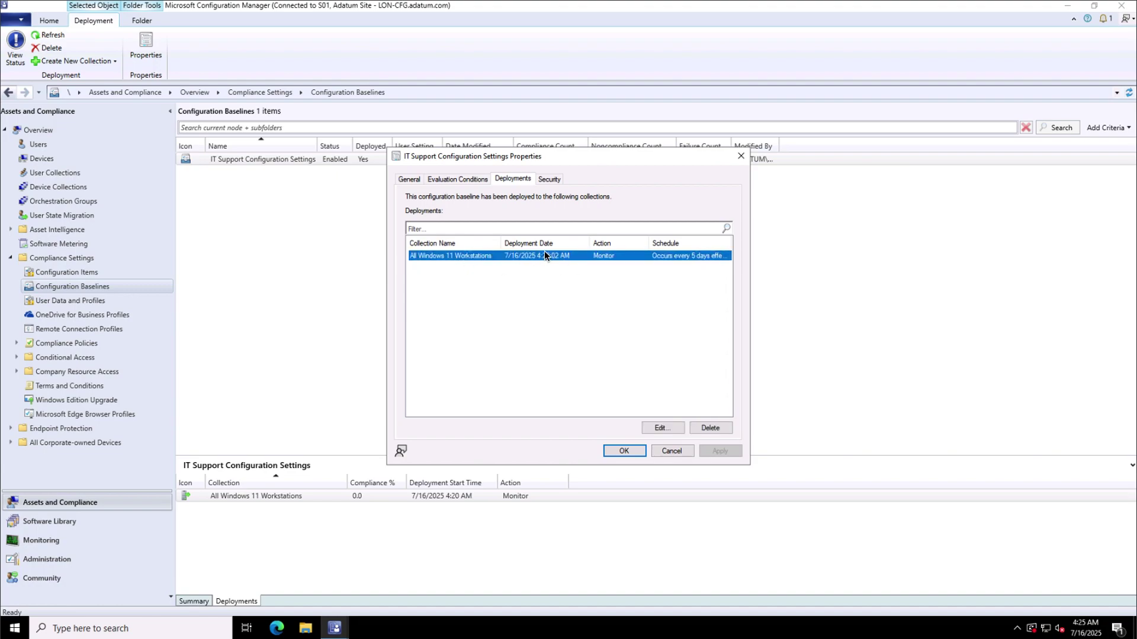
pyautogui.click(661, 428)
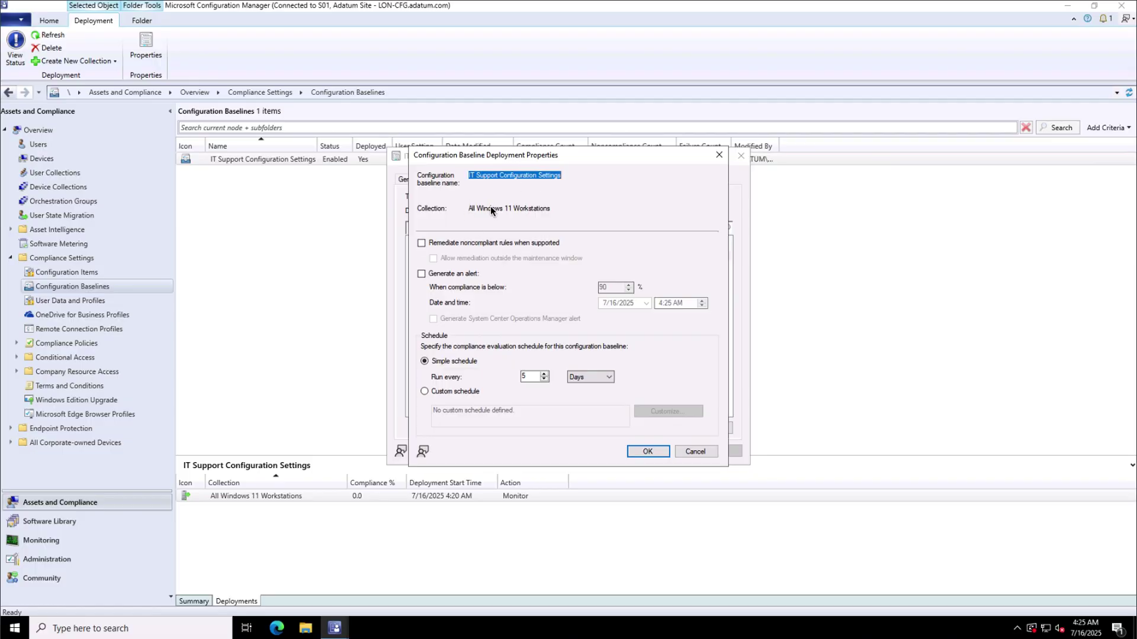
pyautogui.click(486, 243)
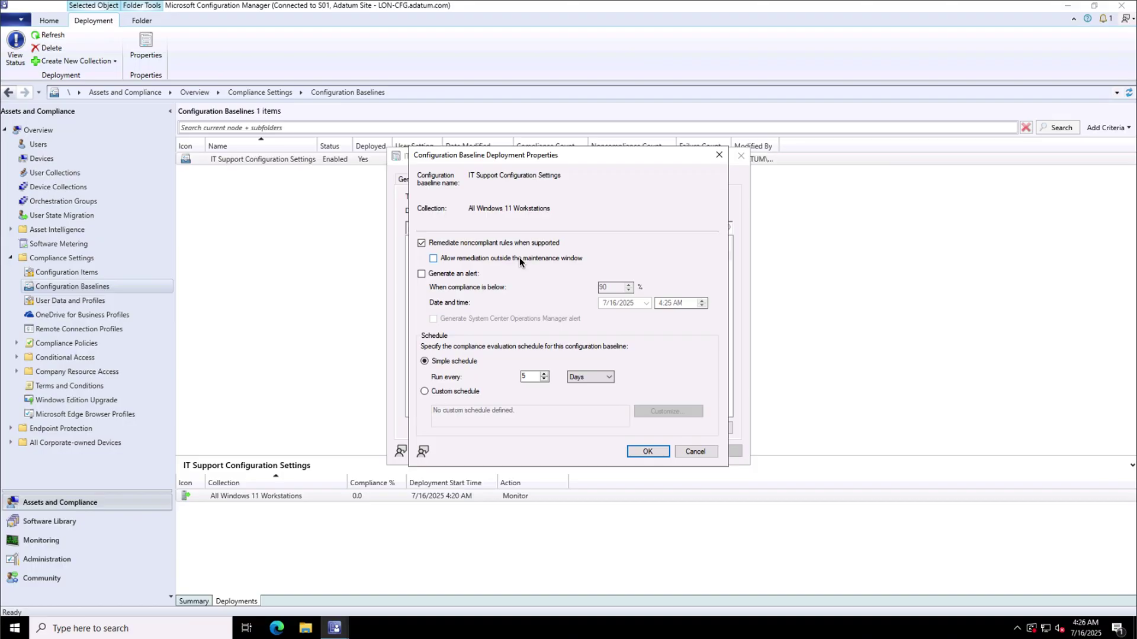
pyautogui.click(645, 451)
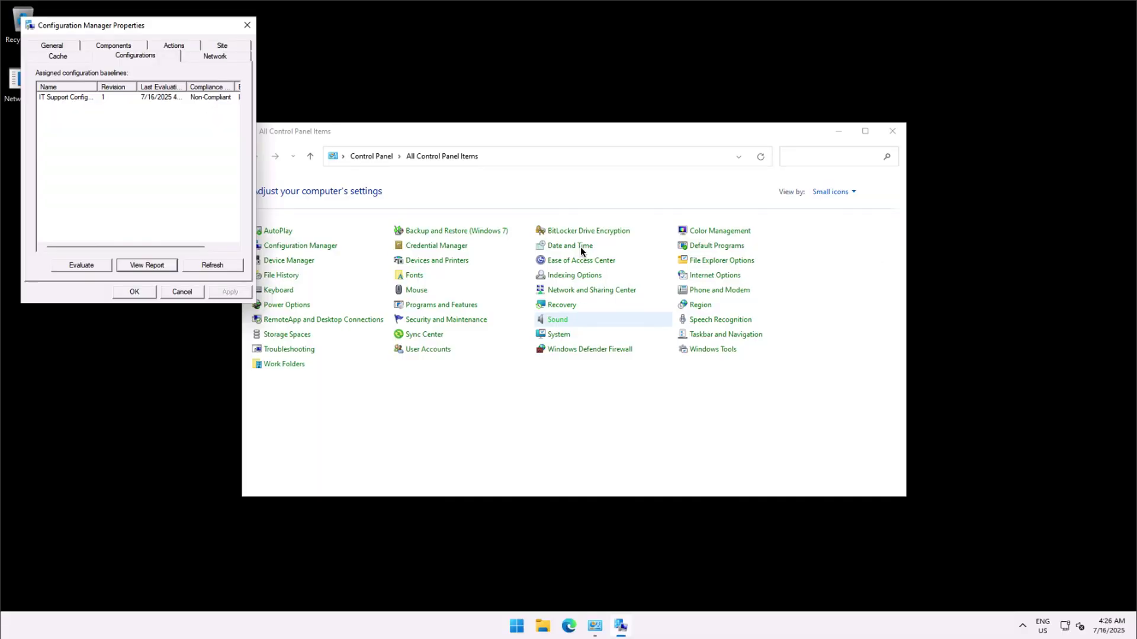
# Run the Machine Policy Retrieval & Evaluation Cycle, then refresh the baseline compliance list.
pyautogui.click(173, 45)
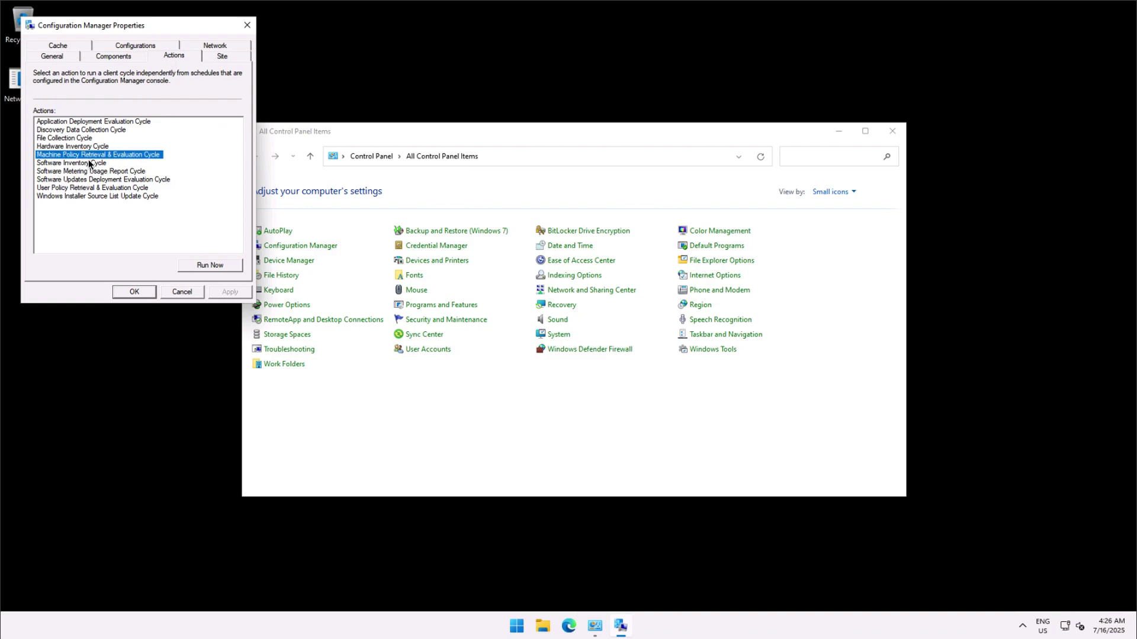
pyautogui.click(209, 266)
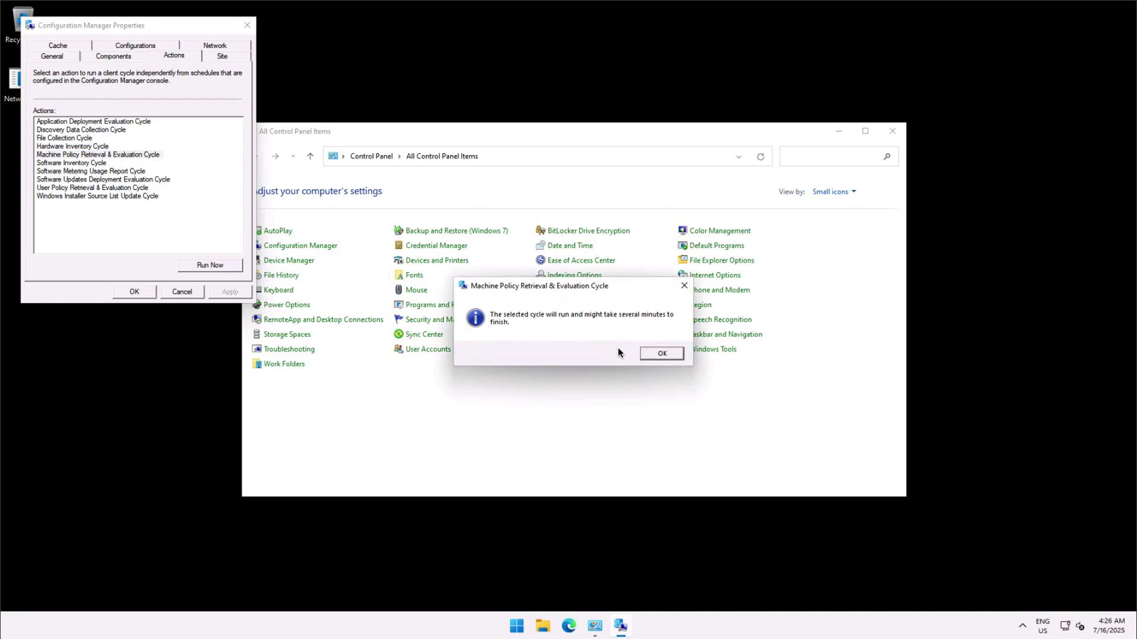
pyautogui.click(662, 354)
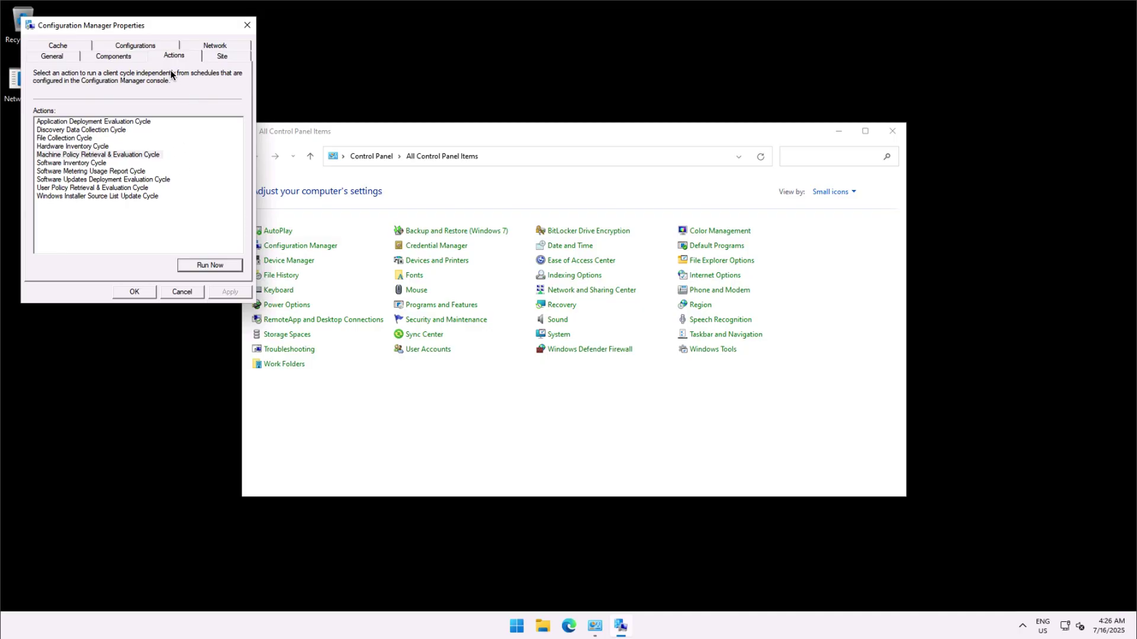
pyautogui.click(134, 43)
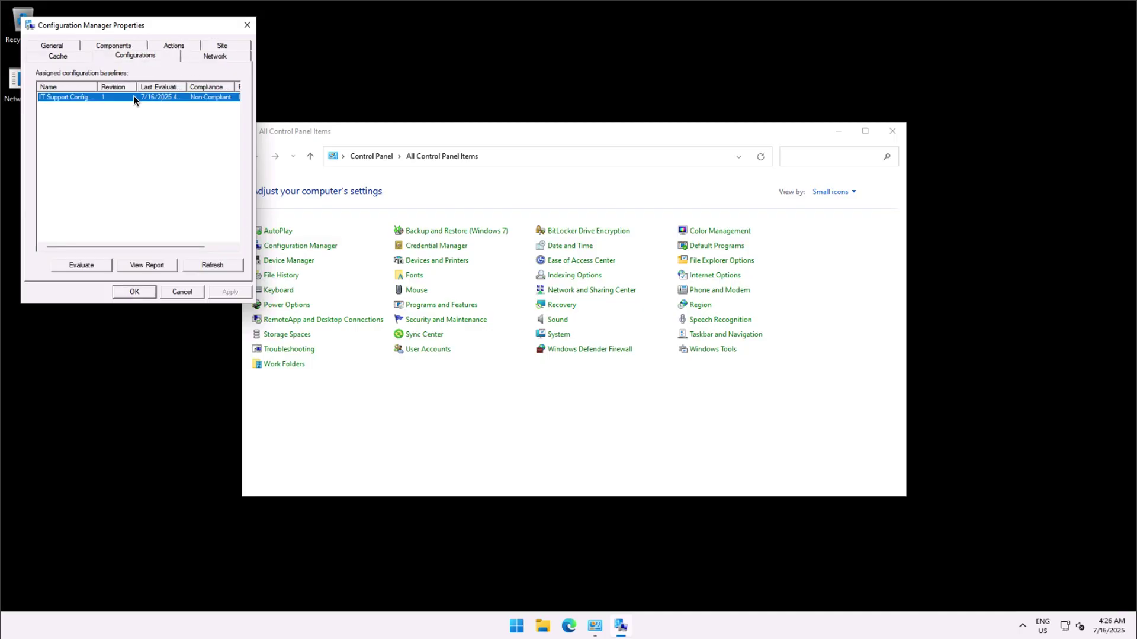
pyautogui.click(205, 266)
# Rerun the machine policy cycle and refresh until IT Support Configuration Settings shows Compliant.
pyautogui.click(174, 45)
pyautogui.click(209, 264)
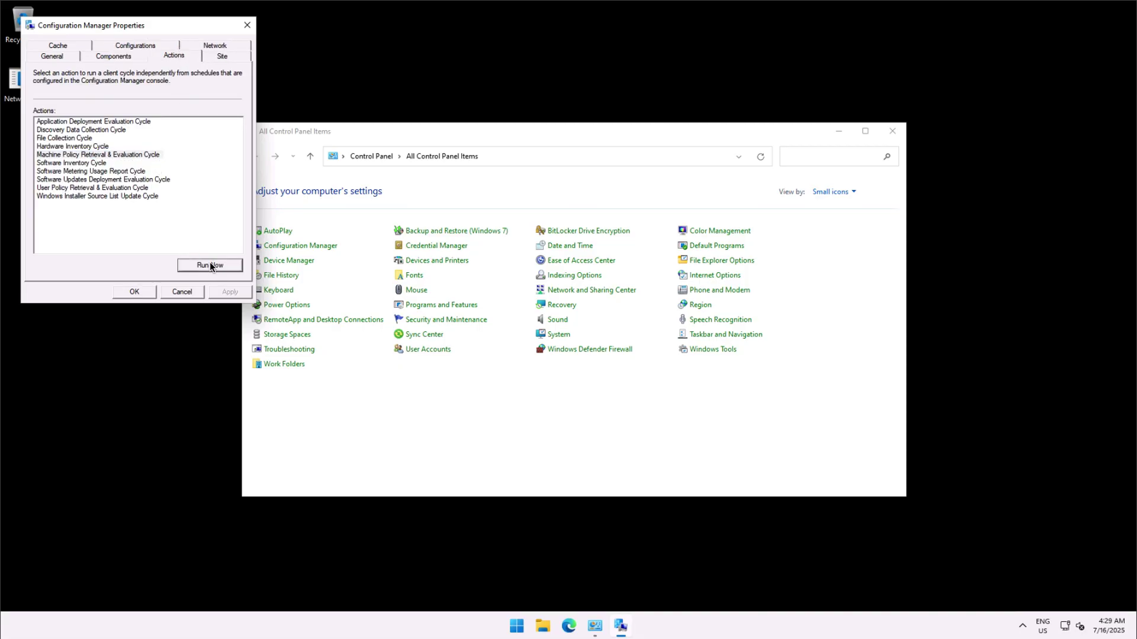
pyautogui.click(668, 353)
pyautogui.click(142, 47)
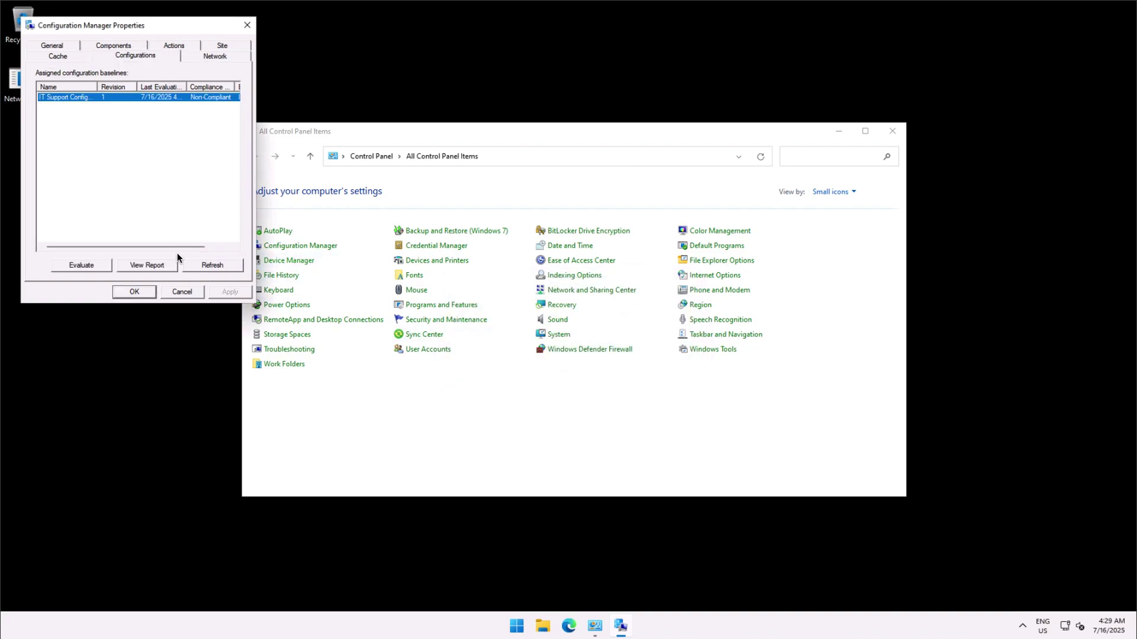
pyautogui.click(210, 266)
pyautogui.click(516, 626)
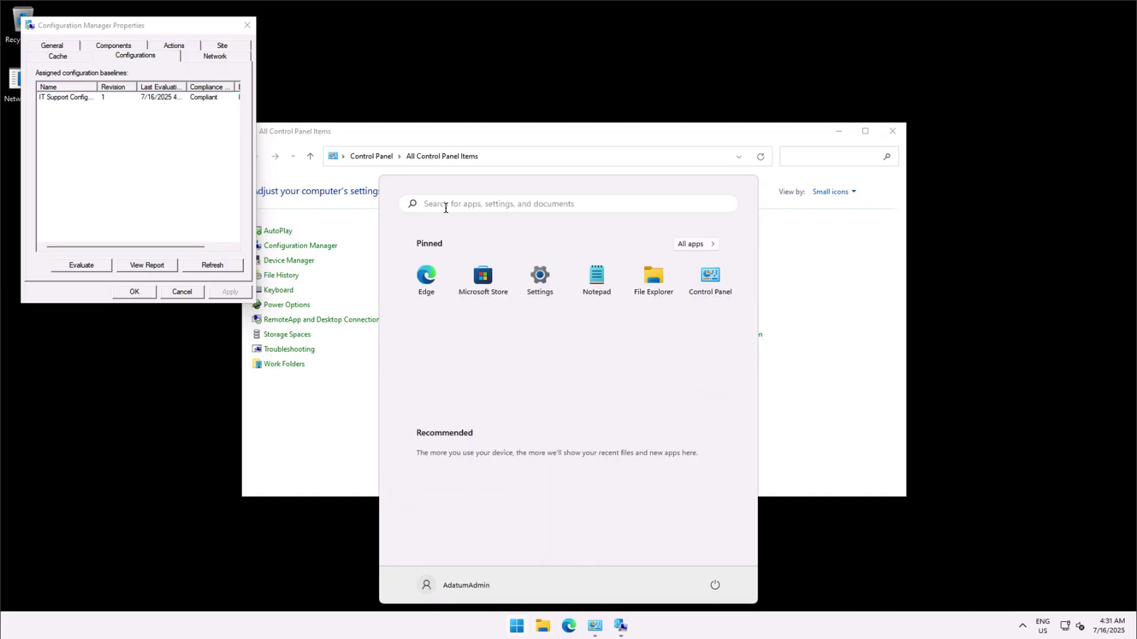
# Search 'adv' to open advanced system settings and confirm Remote Desktop connections are allowed.
pyautogui.click(446, 208)
pyautogui.write('a')
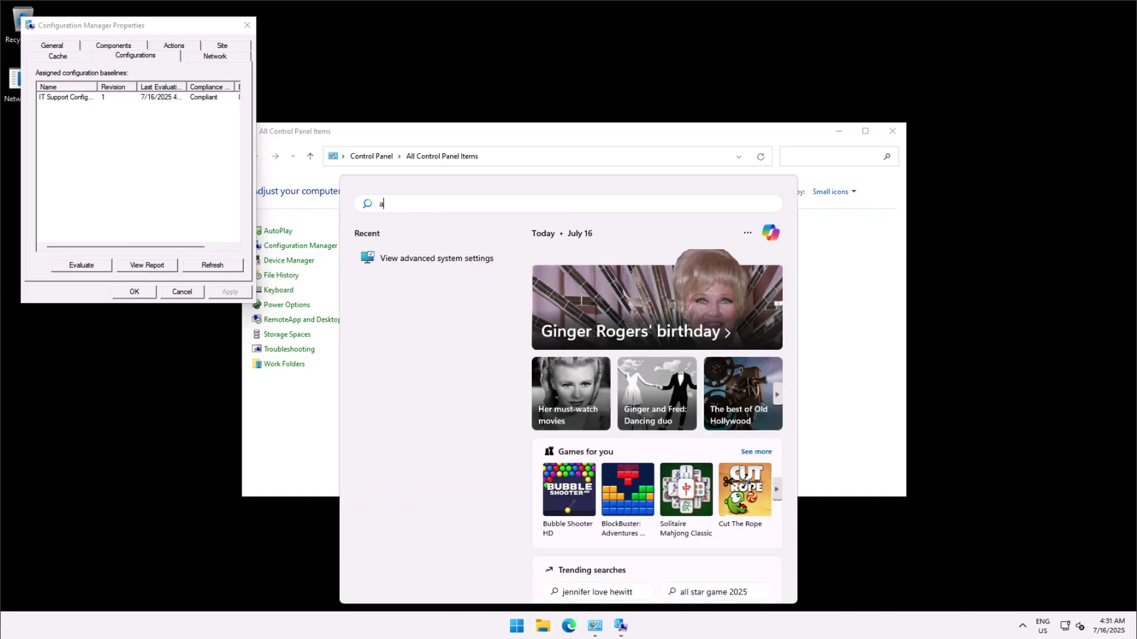
pyautogui.write('dv')
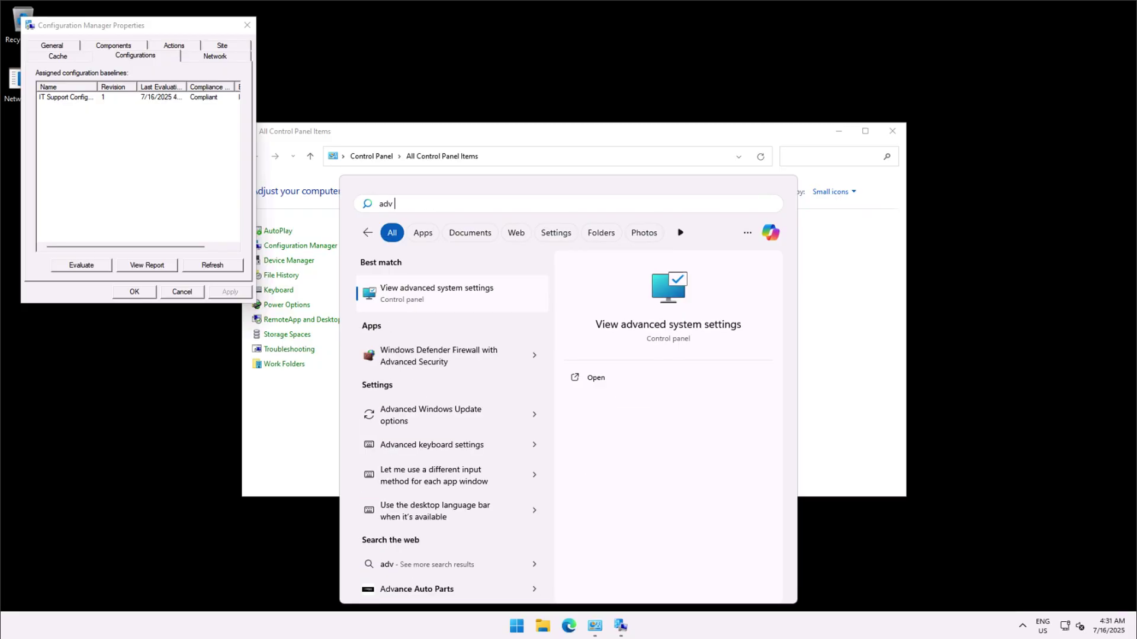
pyautogui.click(431, 297)
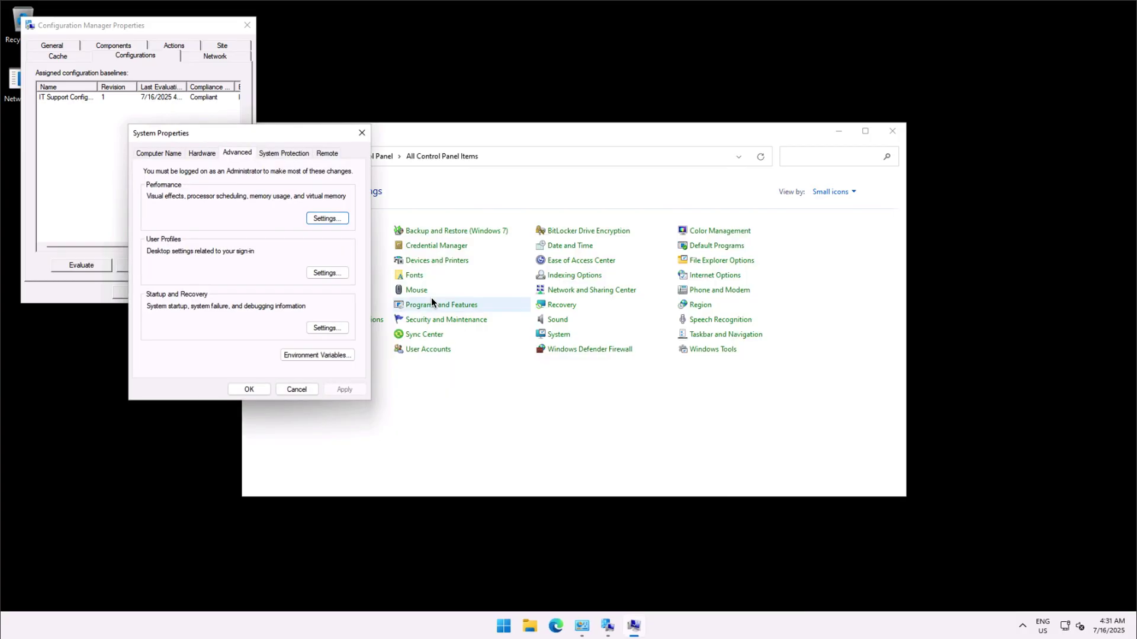
pyautogui.click(327, 153)
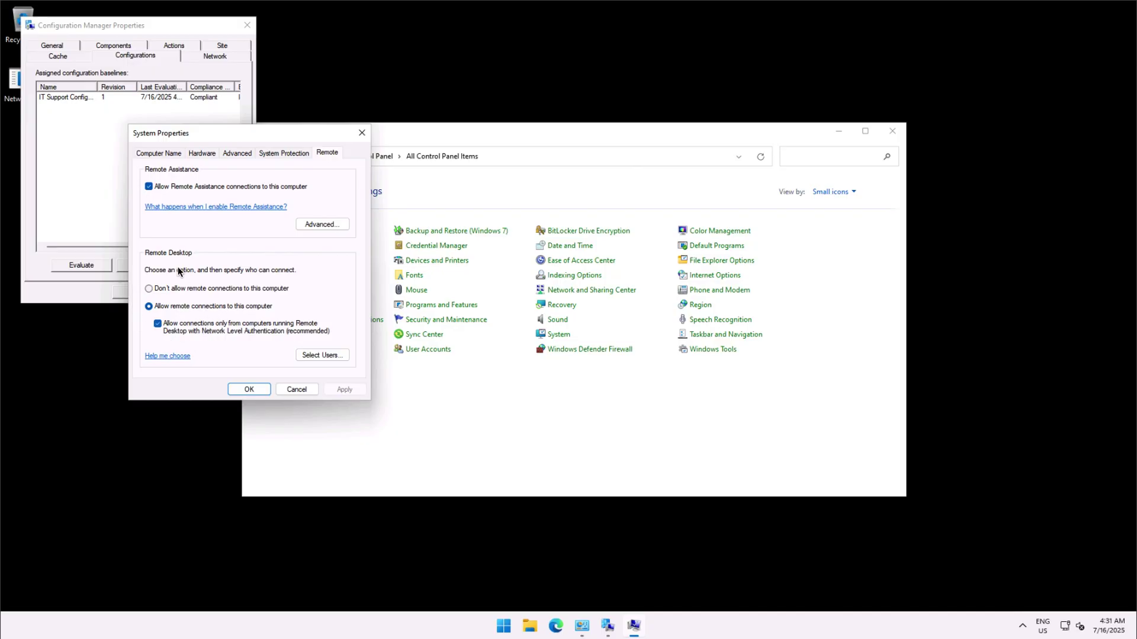
pyautogui.click(248, 390)
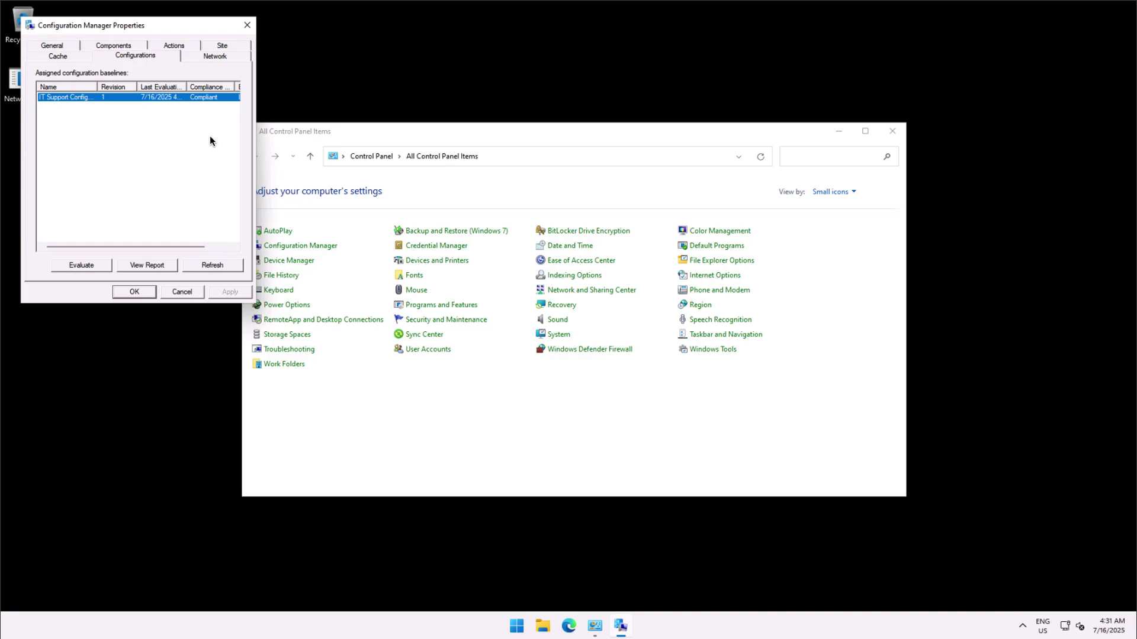